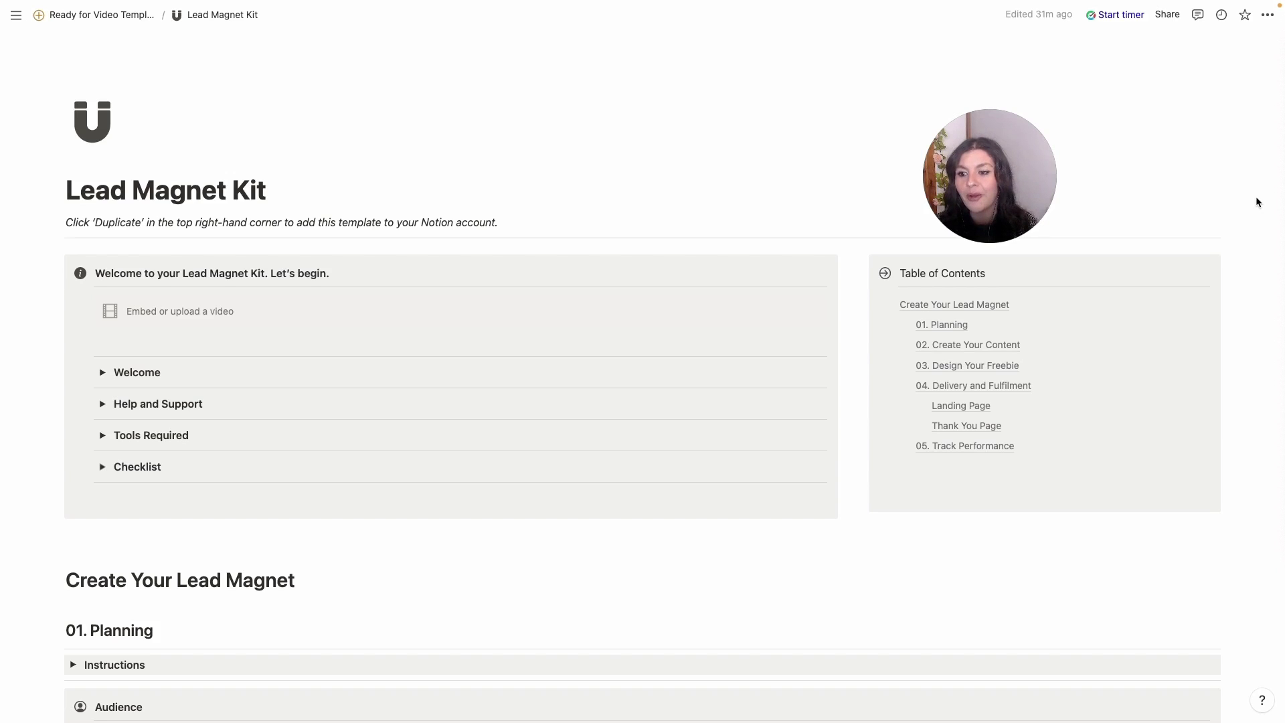
Expand and collapse the Welcome, Help and Support, tools-required and Checklist toggles in turn.
{"action": "scroll", "coordinate": [481, 305], "scroll_direction": "down", "scroll_amount": 3}
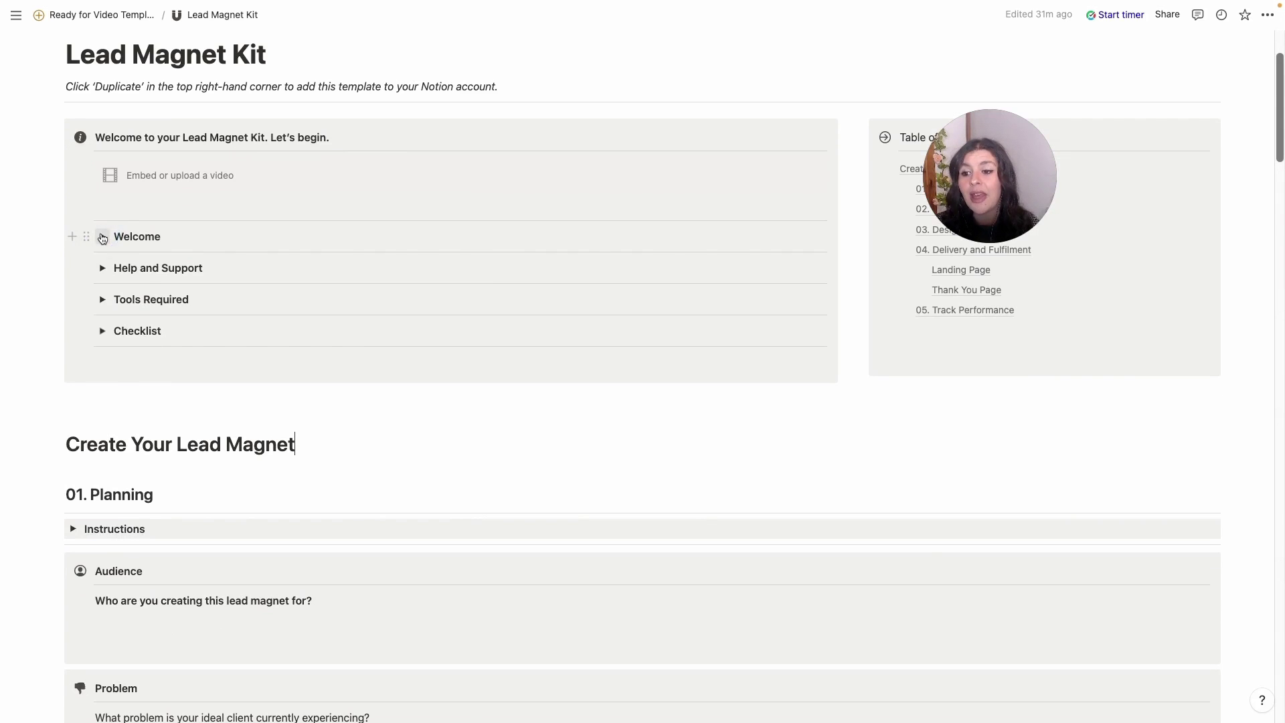
{"action": "left_click", "coordinate": [102, 237]}
{"action": "left_click", "coordinate": [103, 238]}
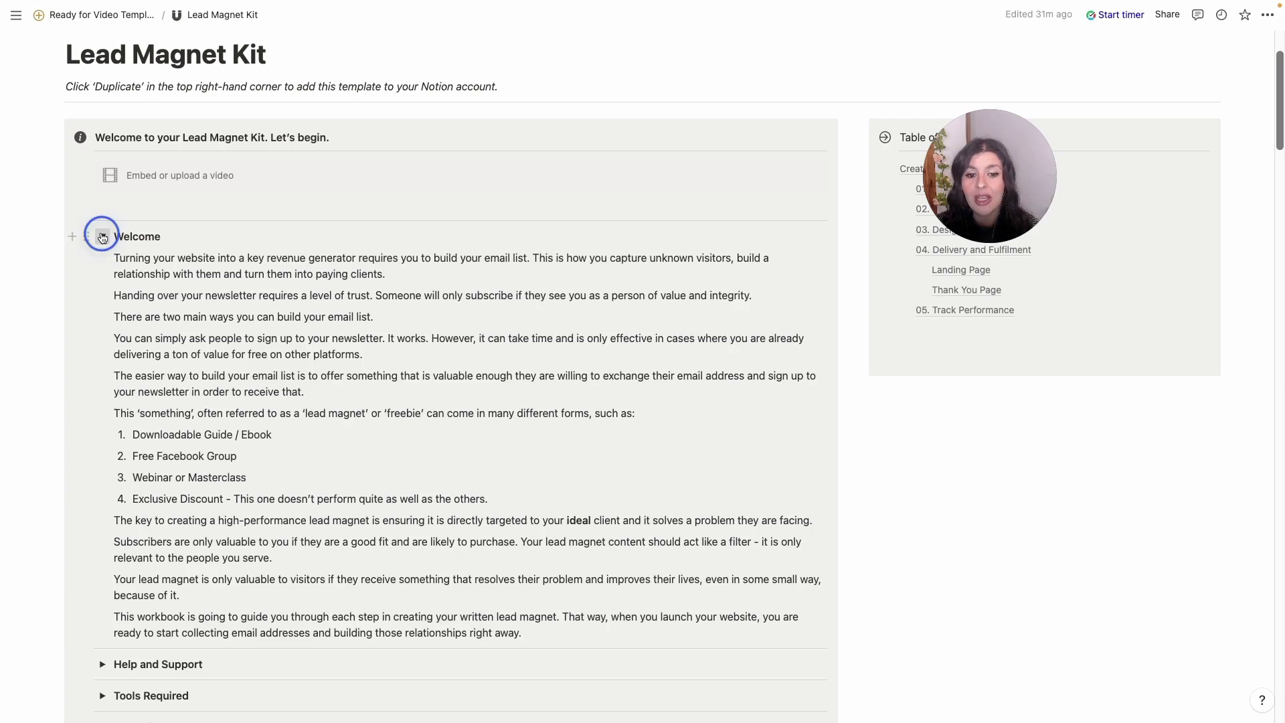
{"action": "left_click", "coordinate": [102, 268]}
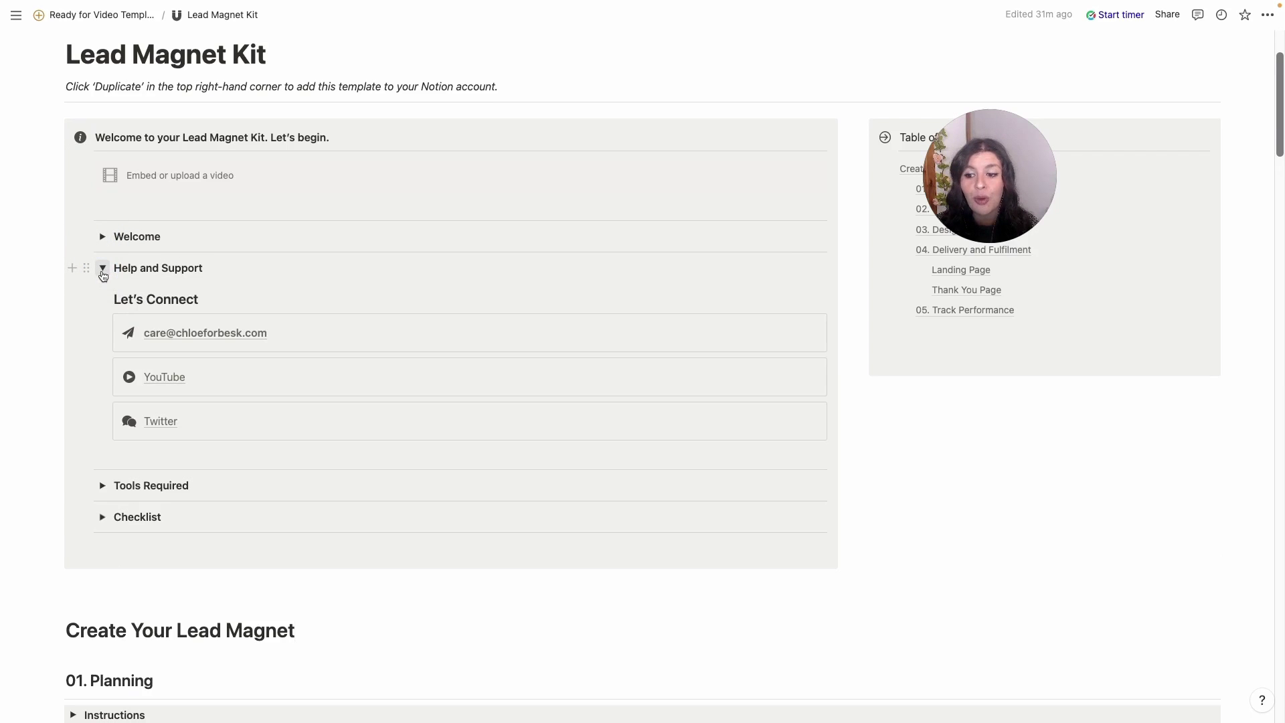
{"action": "left_click", "coordinate": [102, 268]}
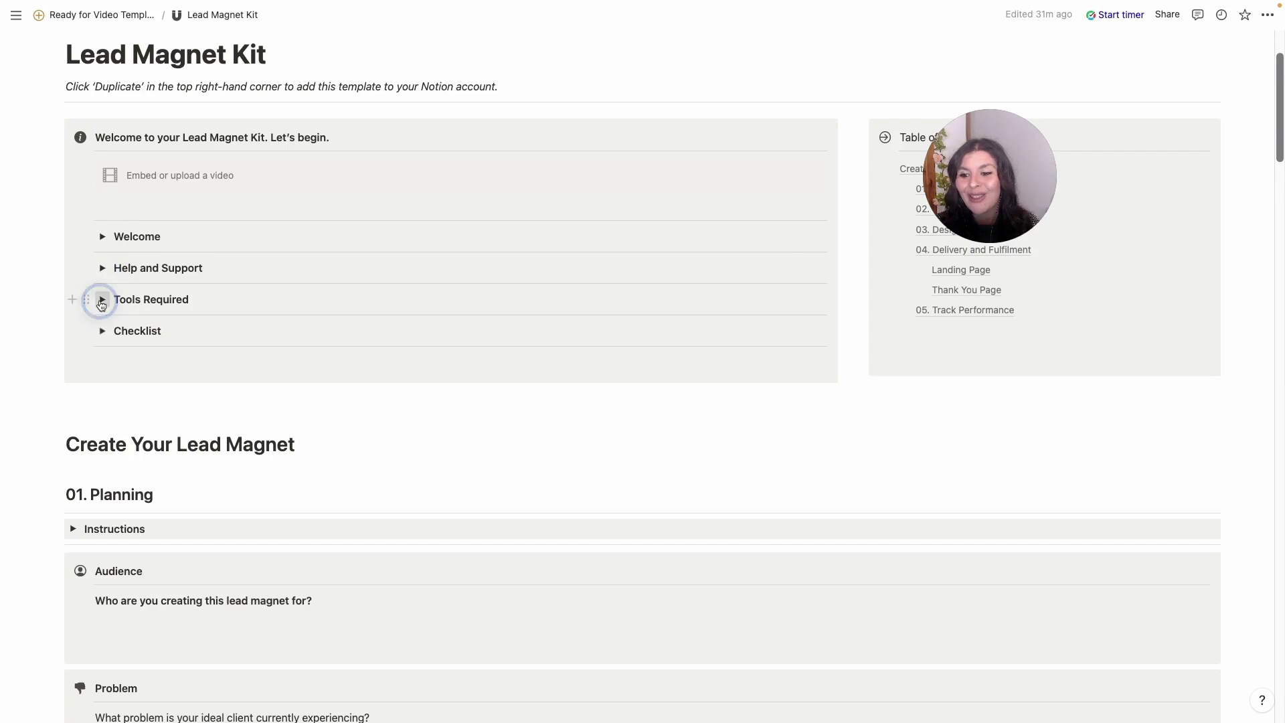
{"action": "left_click", "coordinate": [102, 298]}
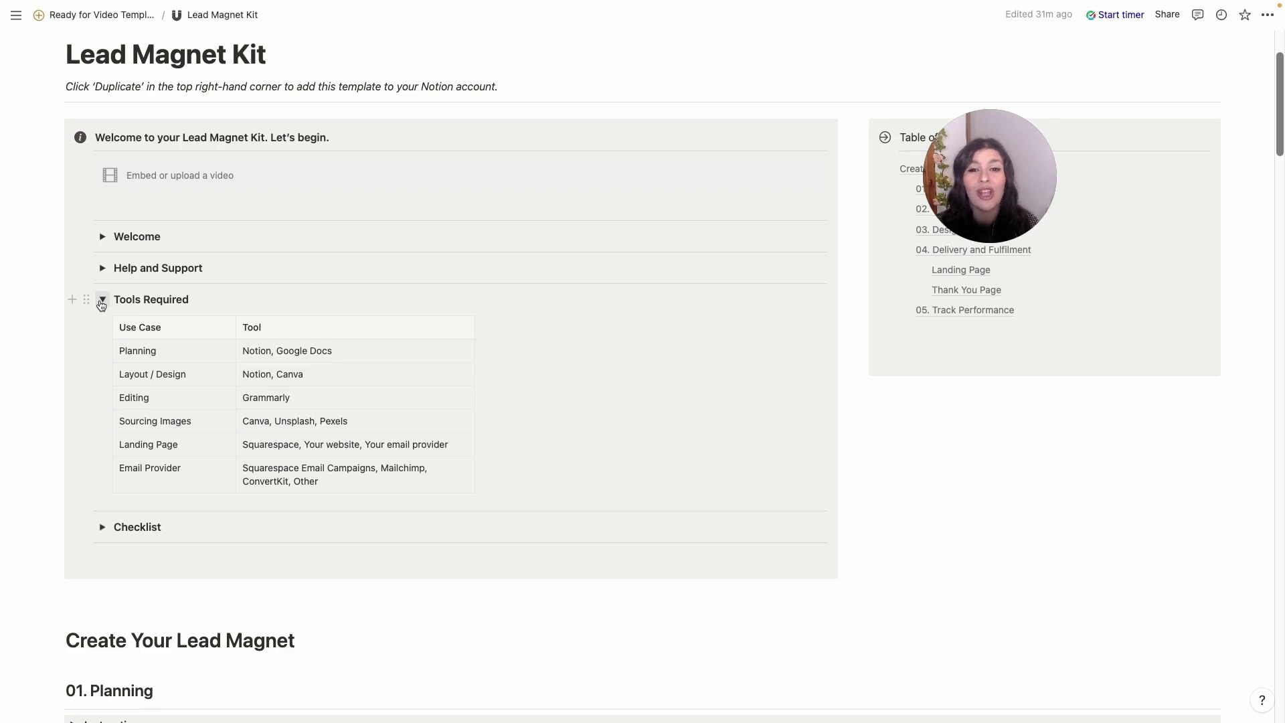
{"action": "left_click", "coordinate": [102, 300]}
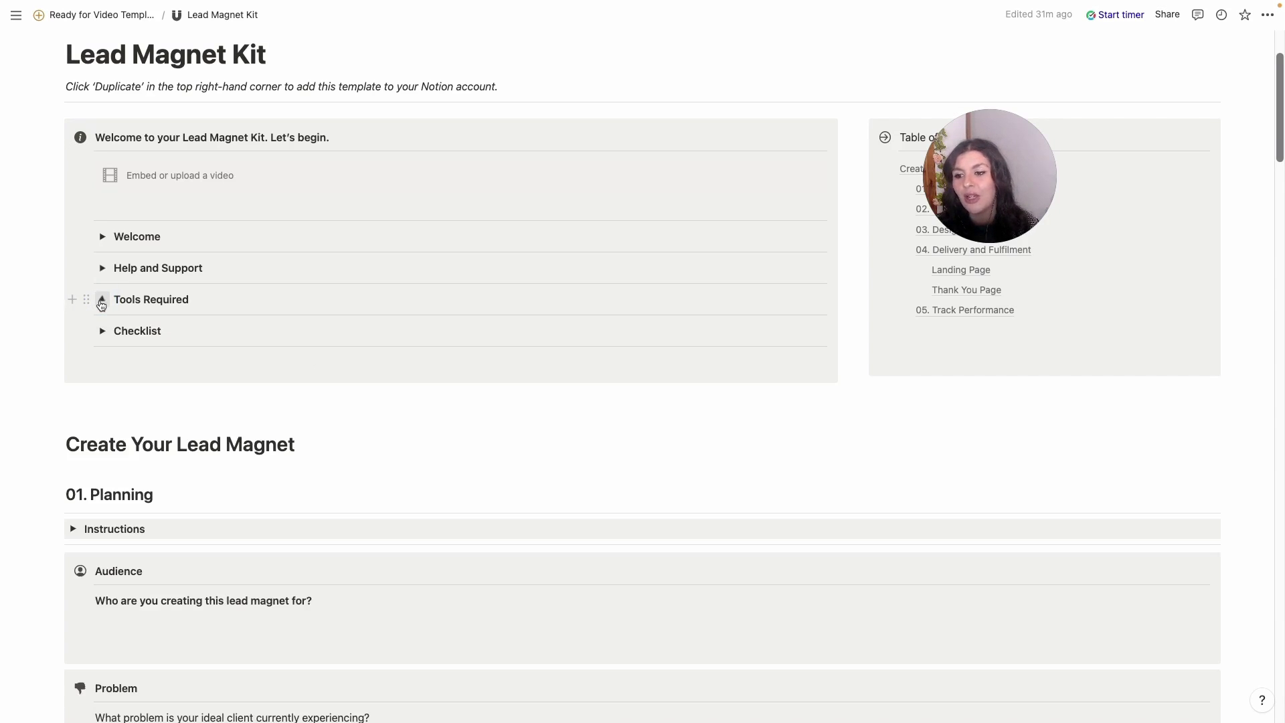
{"action": "left_click", "coordinate": [101, 331]}
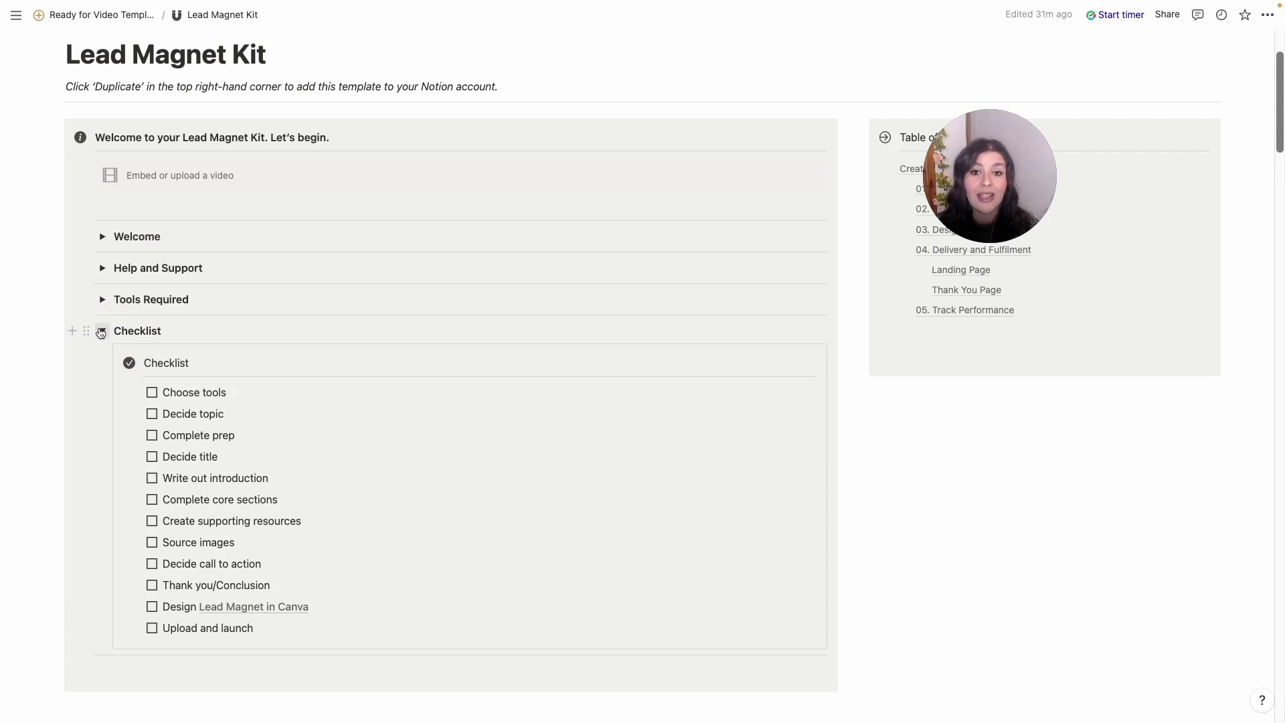
{"action": "left_click", "coordinate": [101, 331]}
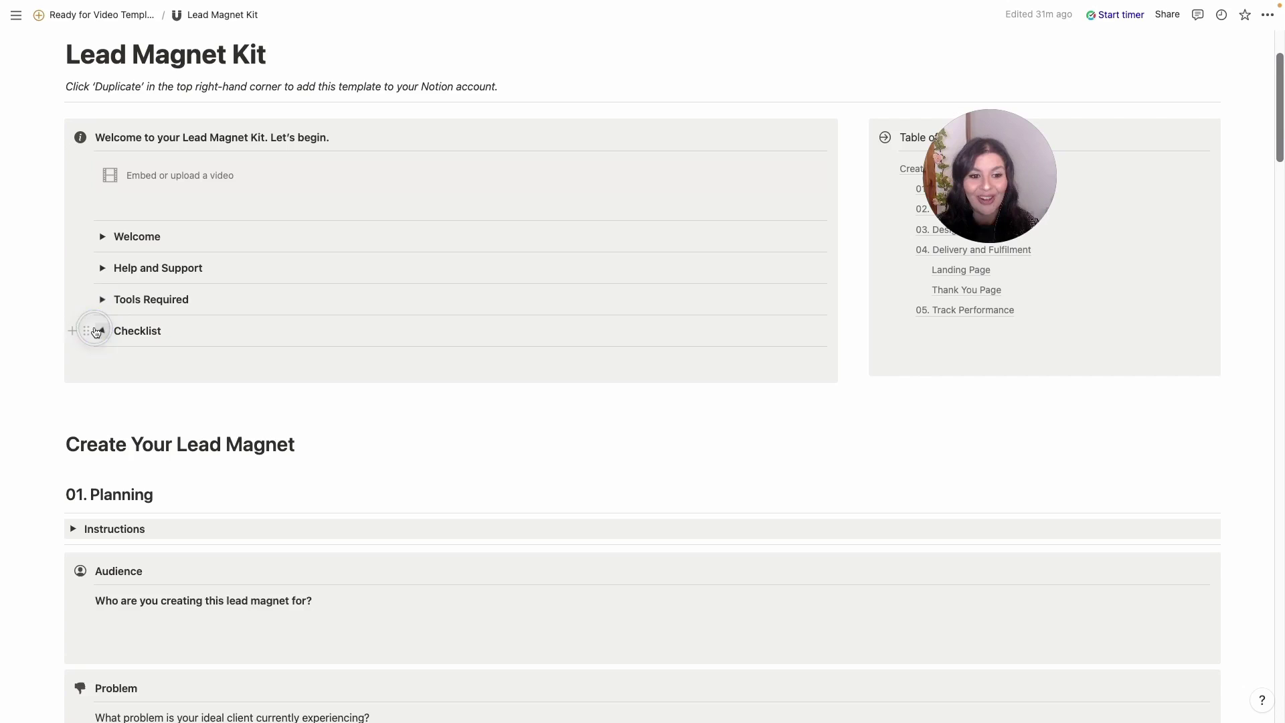
Expand and collapse the 01. Planning Instructions toggle, then scroll down toward the Promise prompt.
{"action": "scroll", "coordinate": [883, 258], "scroll_direction": "up", "scroll_amount": 3}
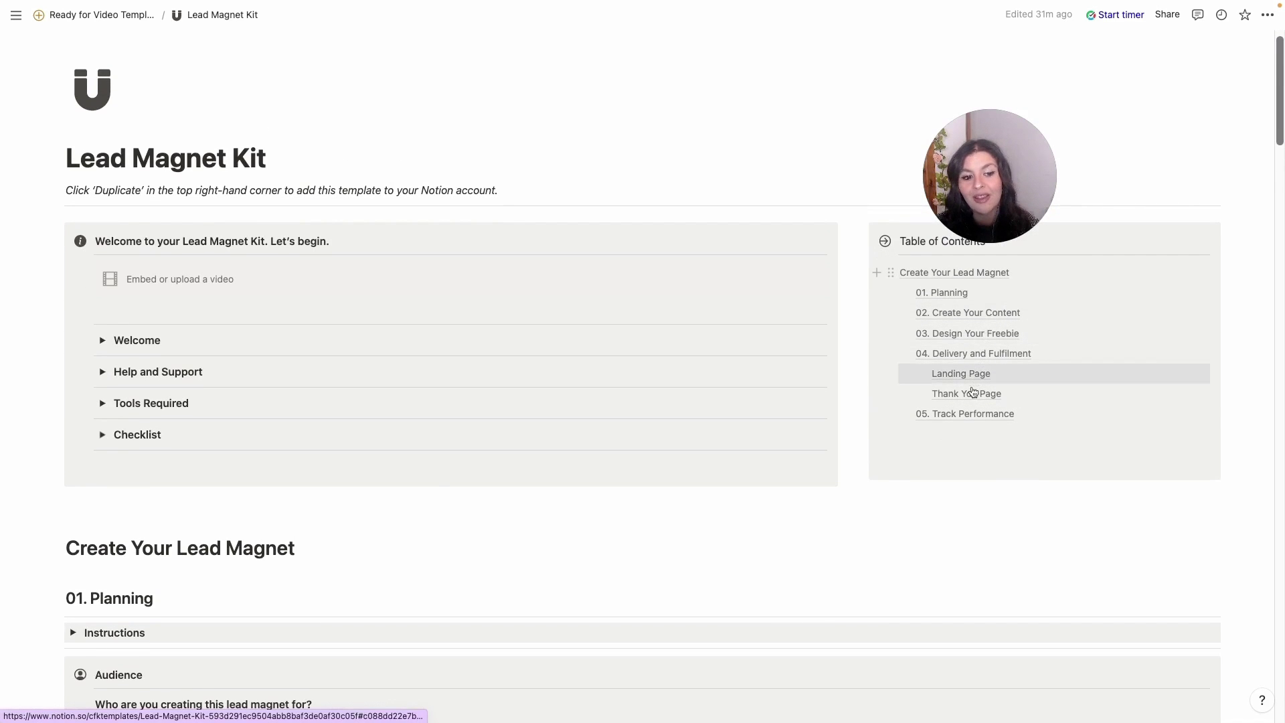
{"action": "scroll", "coordinate": [944, 428], "scroll_direction": "down", "scroll_amount": 6}
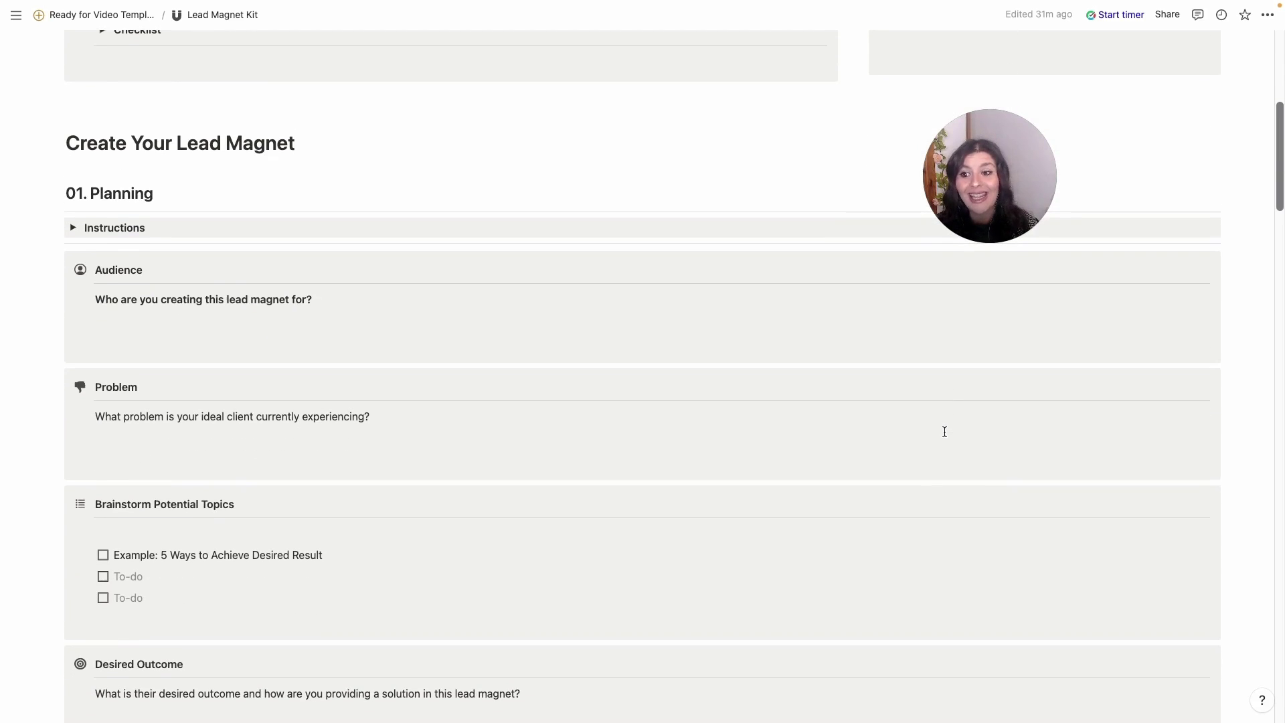
{"action": "left_click", "coordinate": [72, 228]}
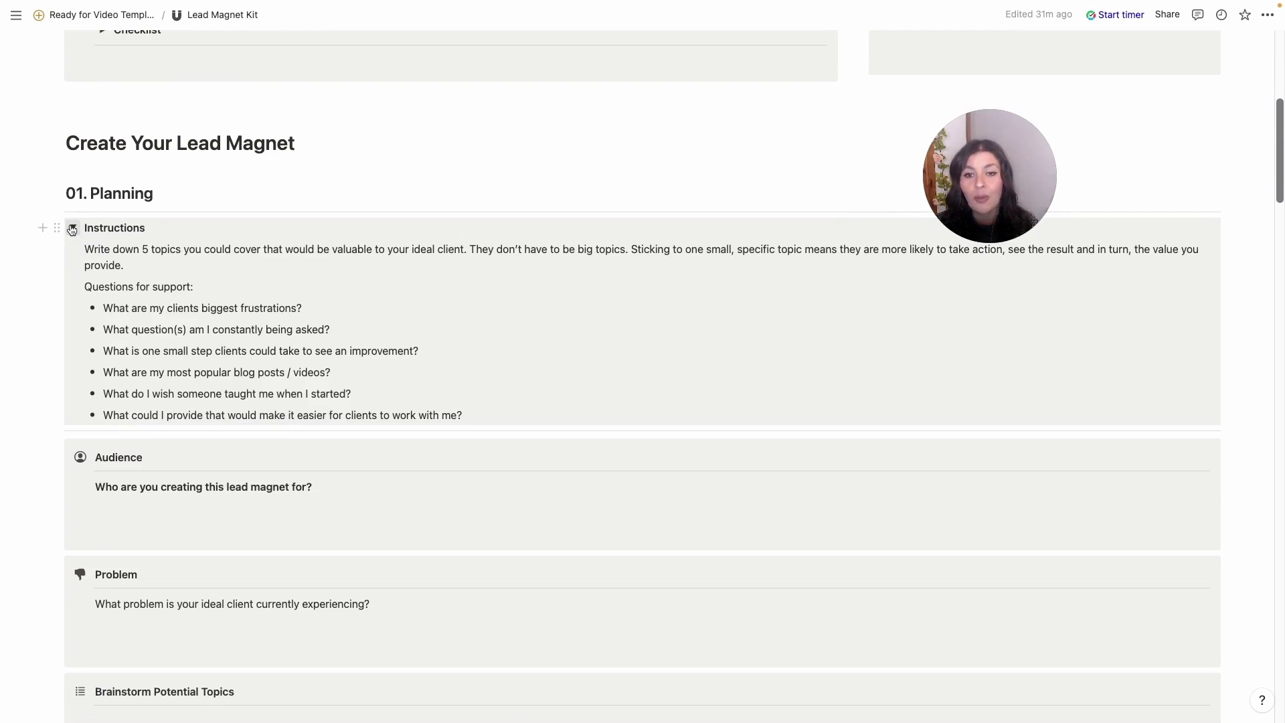
{"action": "left_click", "coordinate": [72, 229]}
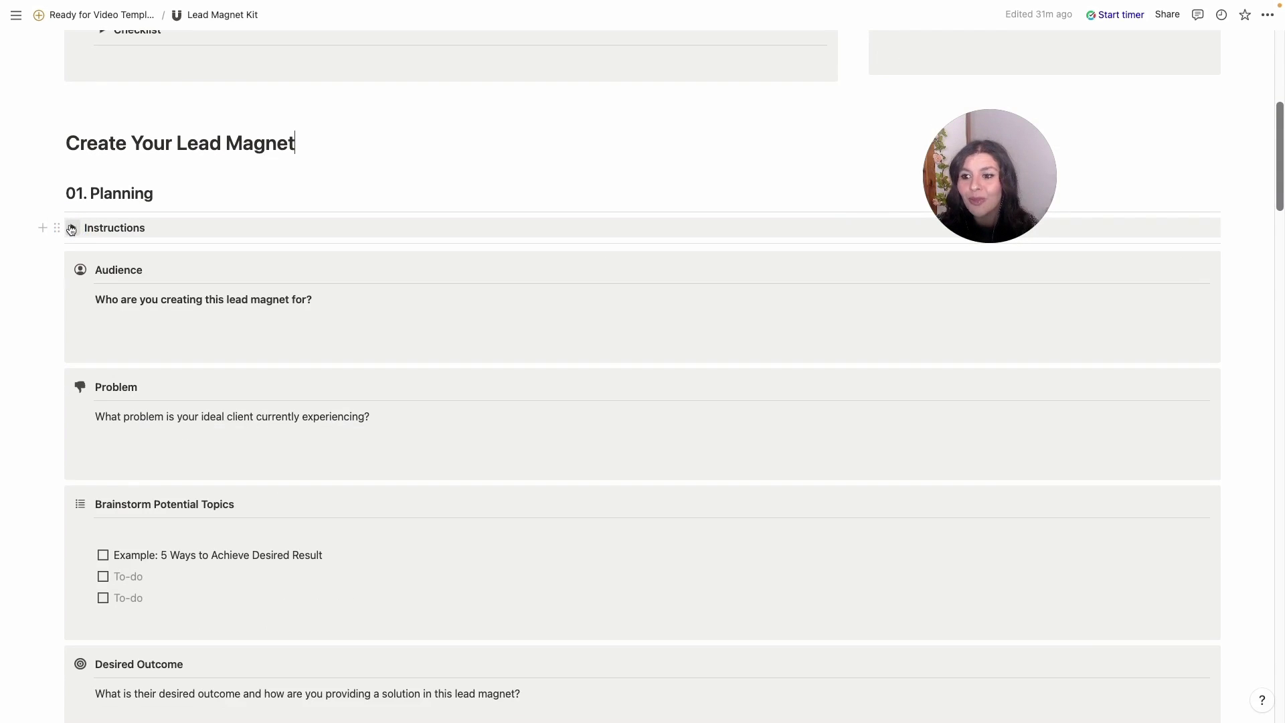
{"action": "scroll", "coordinate": [179, 261], "scroll_direction": "down", "scroll_amount": 1}
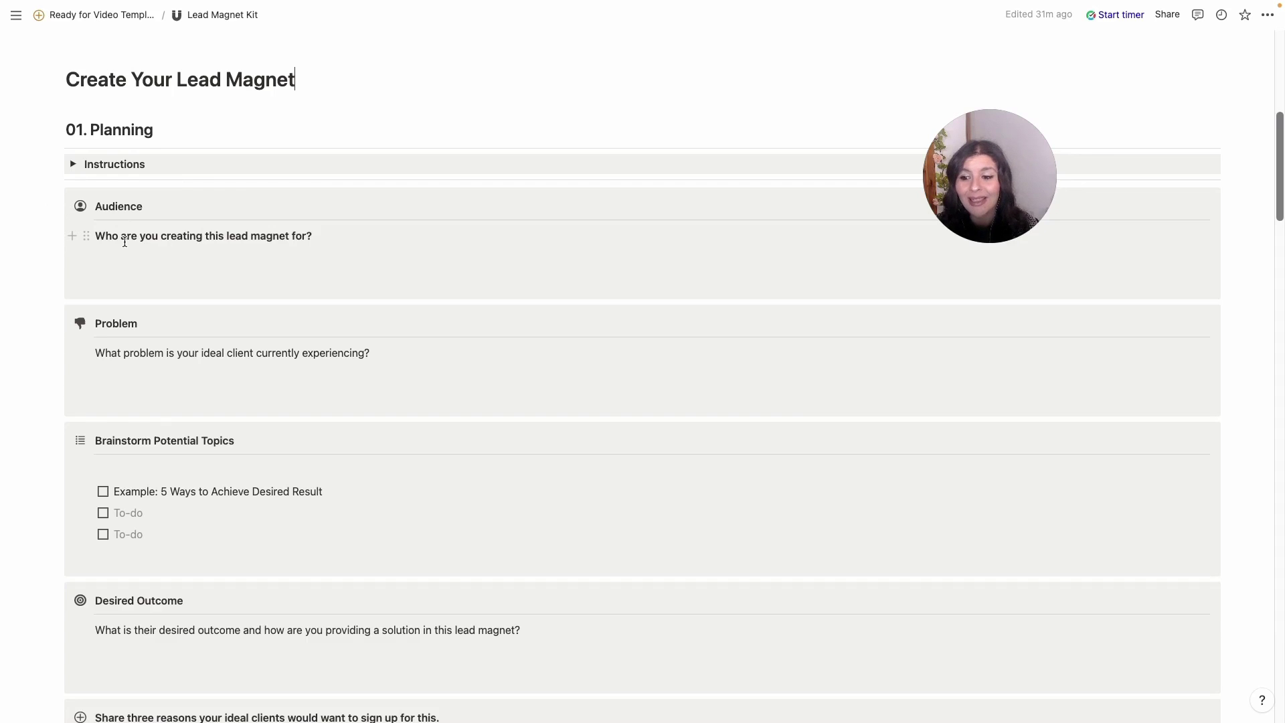
{"action": "scroll", "coordinate": [124, 242], "scroll_direction": "down", "scroll_amount": 1}
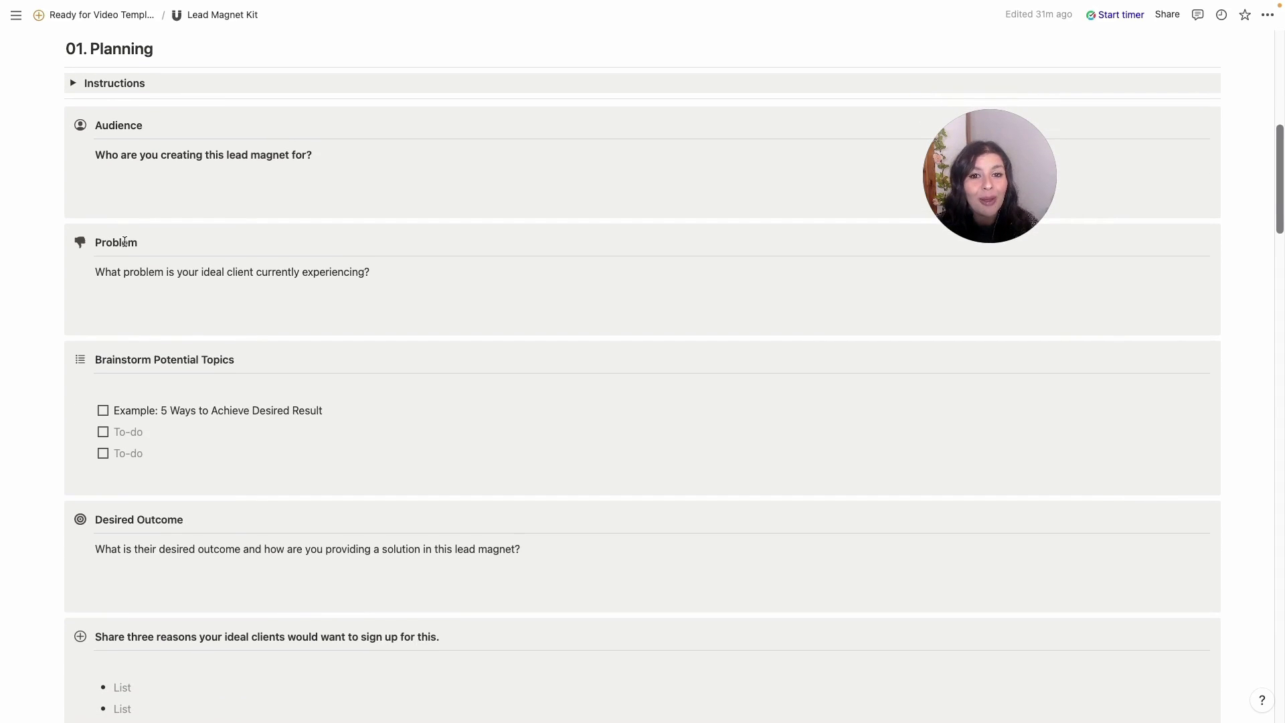
Scroll down through the Planning prompts to Promise, its Formula toggle and the Value Points list.
{"action": "scroll", "coordinate": [125, 242], "scroll_direction": "down", "scroll_amount": 3}
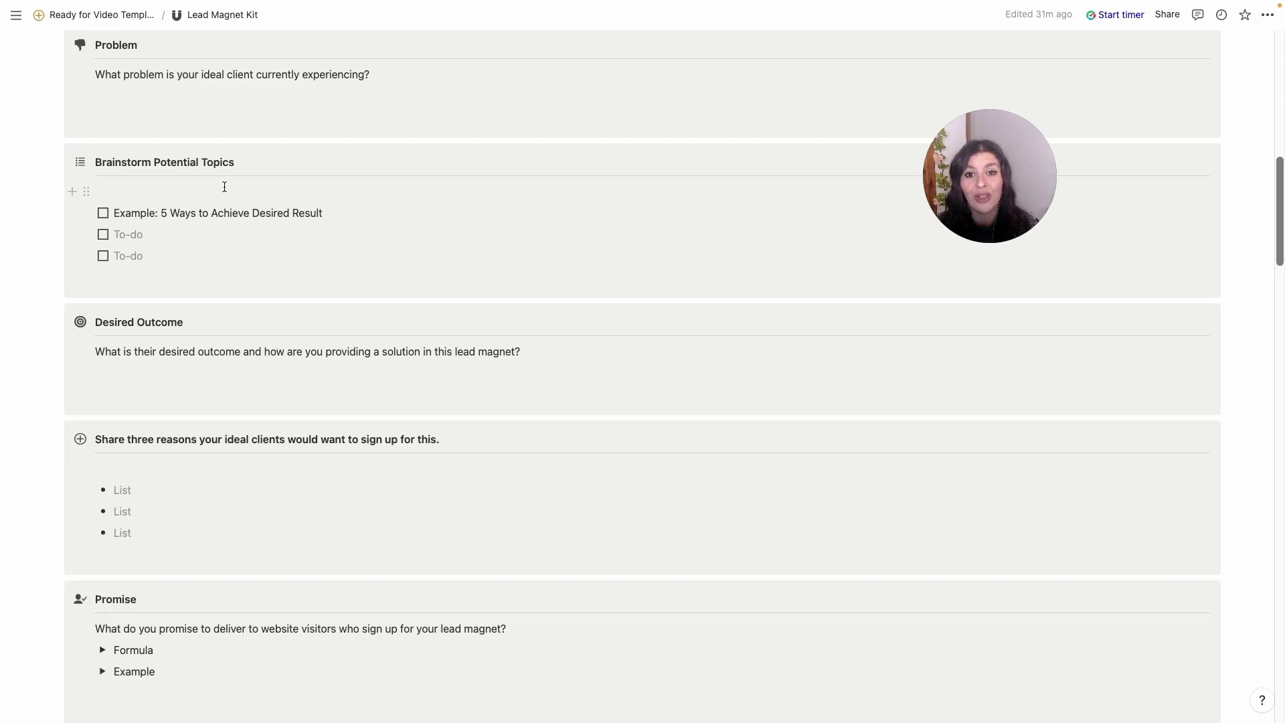
{"action": "scroll", "coordinate": [224, 186], "scroll_direction": "down", "scroll_amount": 3}
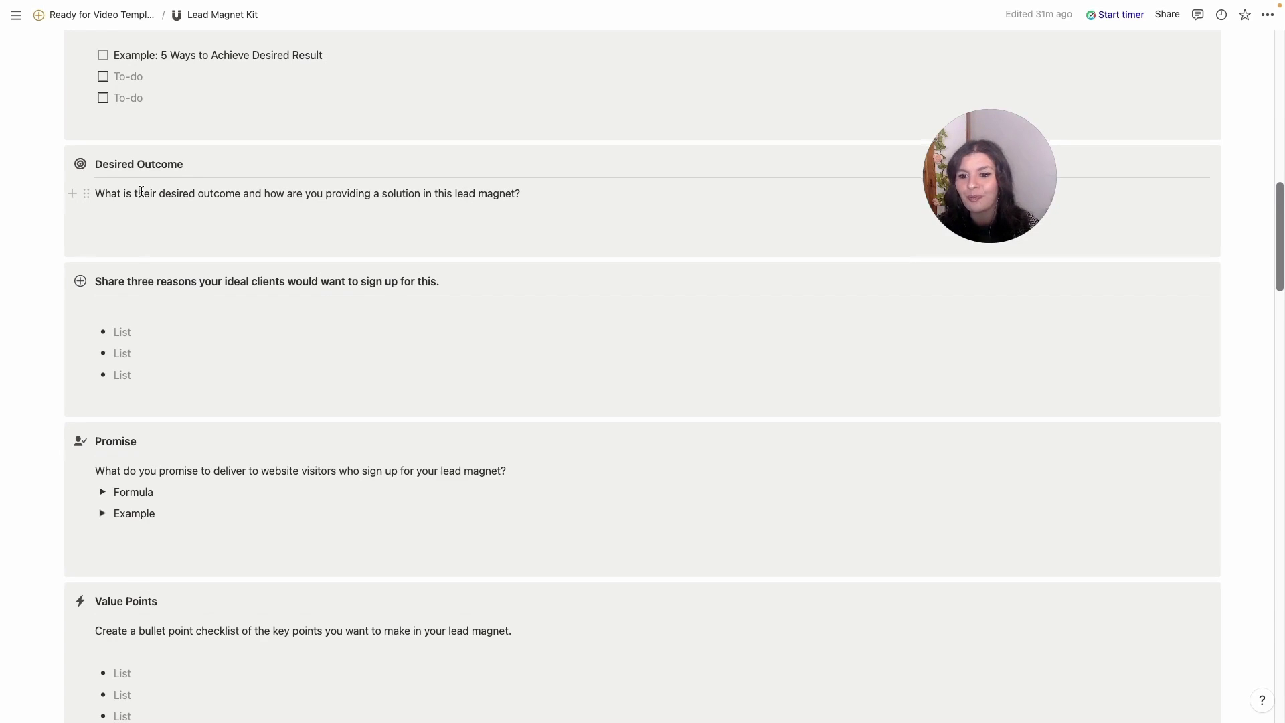
{"action": "scroll", "coordinate": [141, 193], "scroll_direction": "down", "scroll_amount": 3}
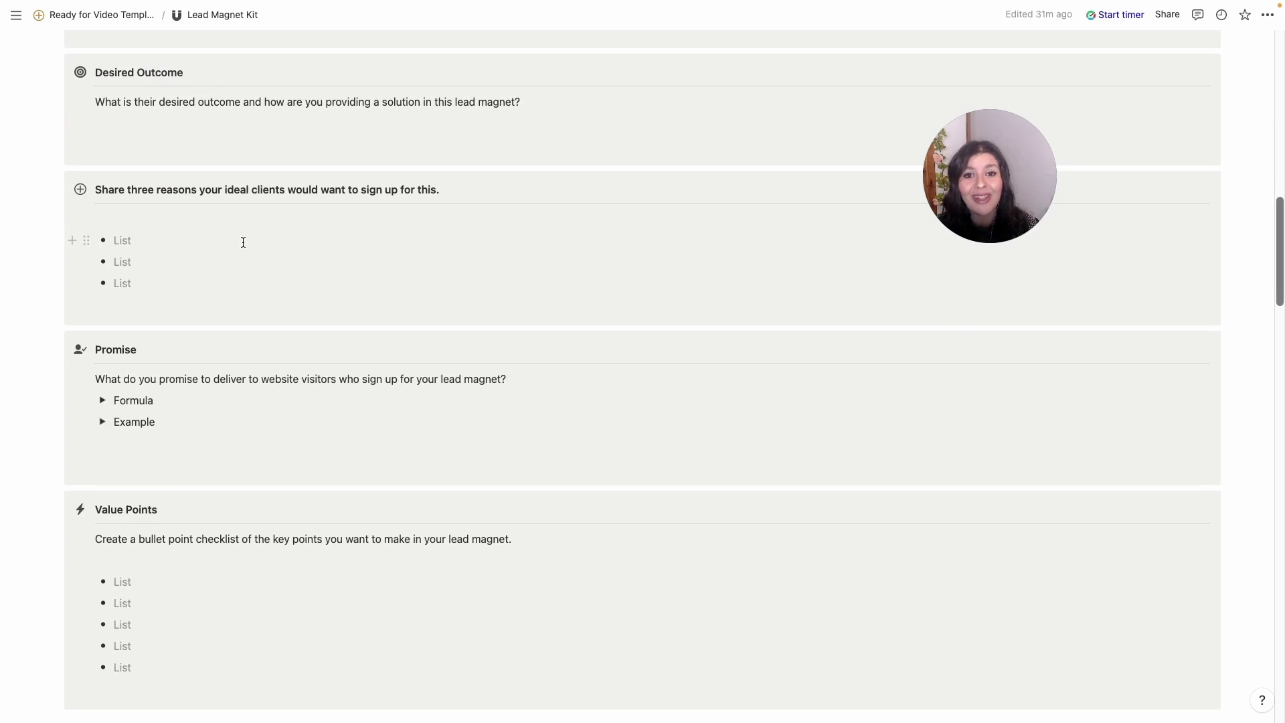
{"action": "scroll", "coordinate": [243, 242], "scroll_direction": "down", "scroll_amount": 5}
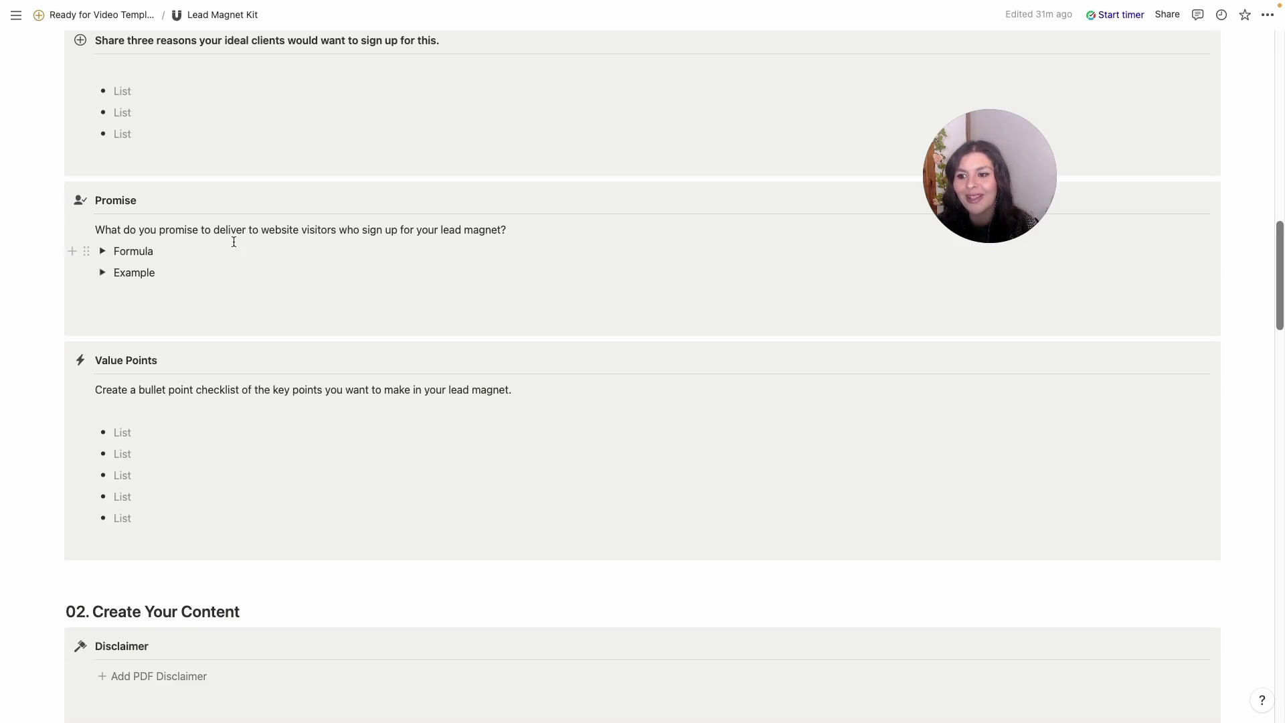
Open and close the Promise Formula and Example toggles.
{"action": "left_click", "coordinate": [101, 251]}
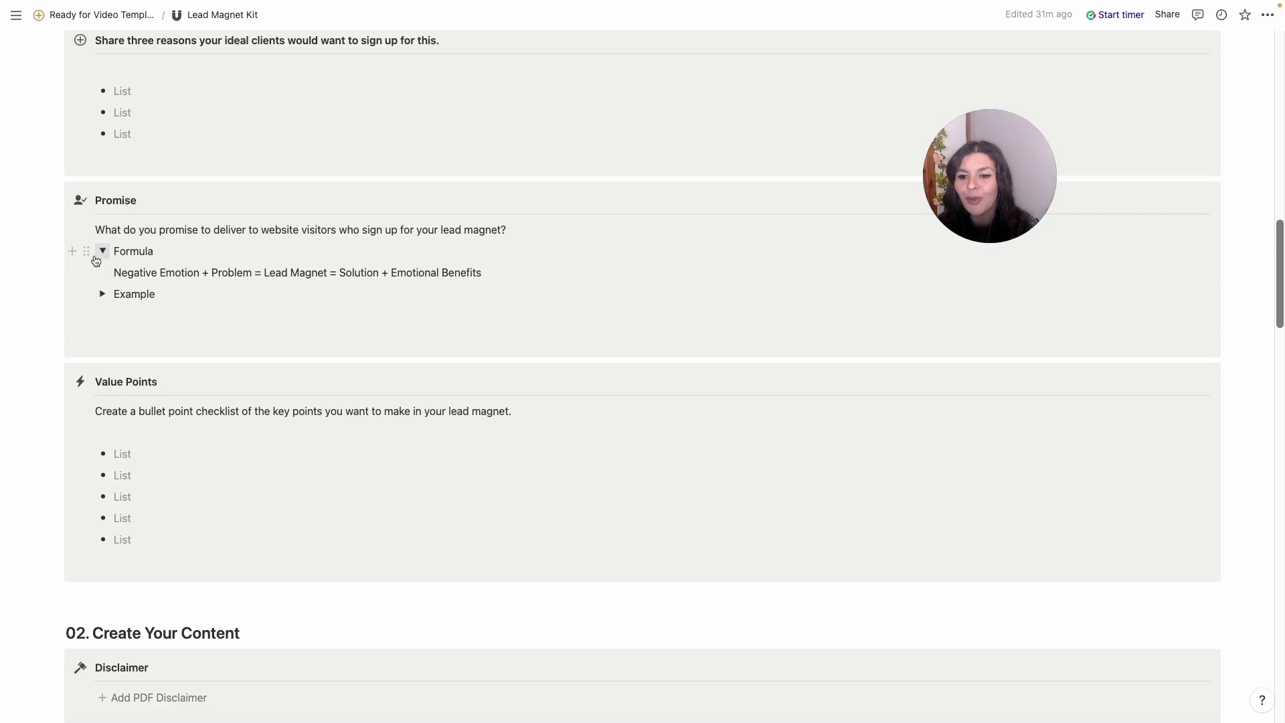
{"action": "left_click", "coordinate": [102, 251]}
{"action": "left_click", "coordinate": [102, 273]}
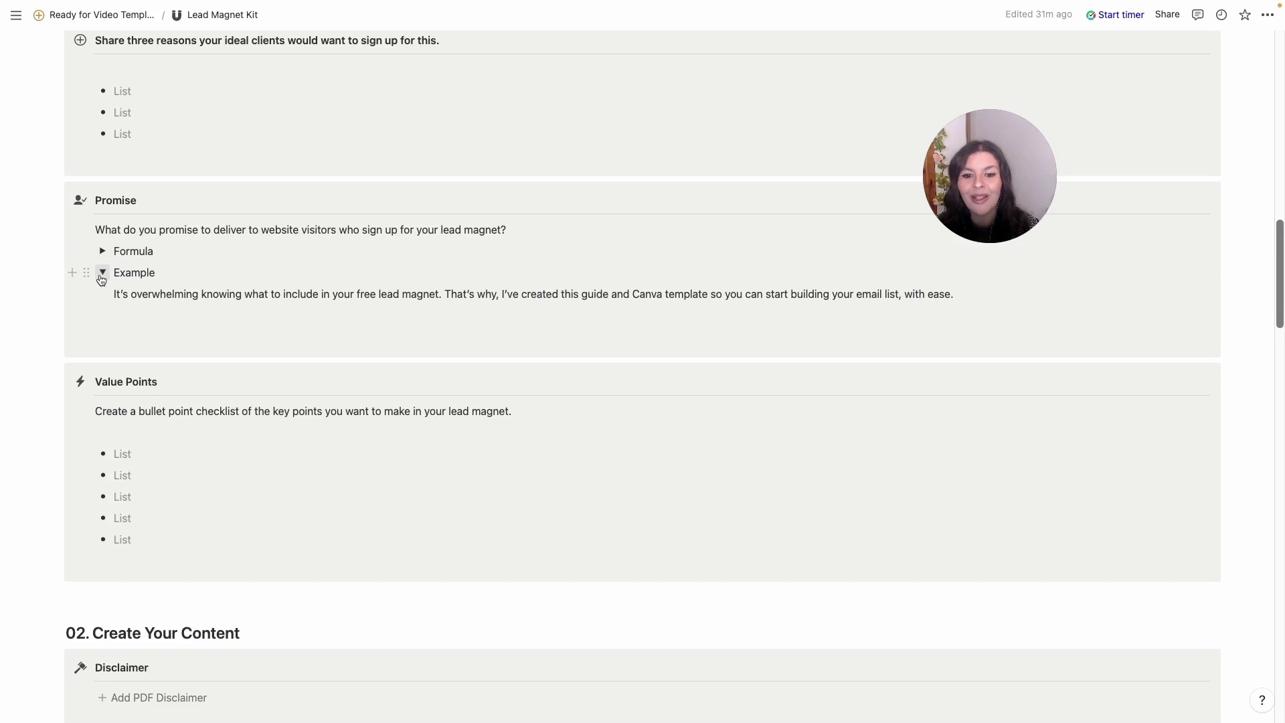
{"action": "left_click", "coordinate": [102, 272]}
Scroll down to 02. Create Your Content and its Disclaimer box.
{"action": "scroll", "coordinate": [141, 382], "scroll_direction": "down", "scroll_amount": 3}
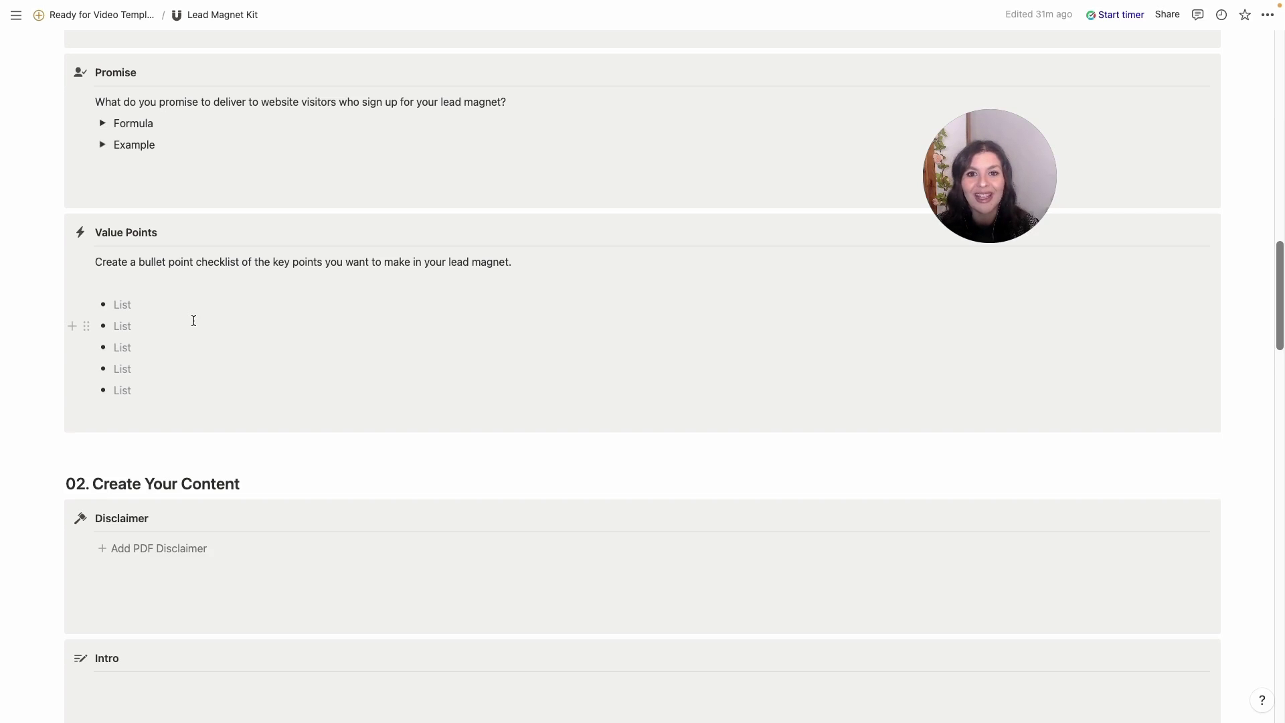
{"action": "scroll", "coordinate": [193, 321], "scroll_direction": "down", "scroll_amount": 3}
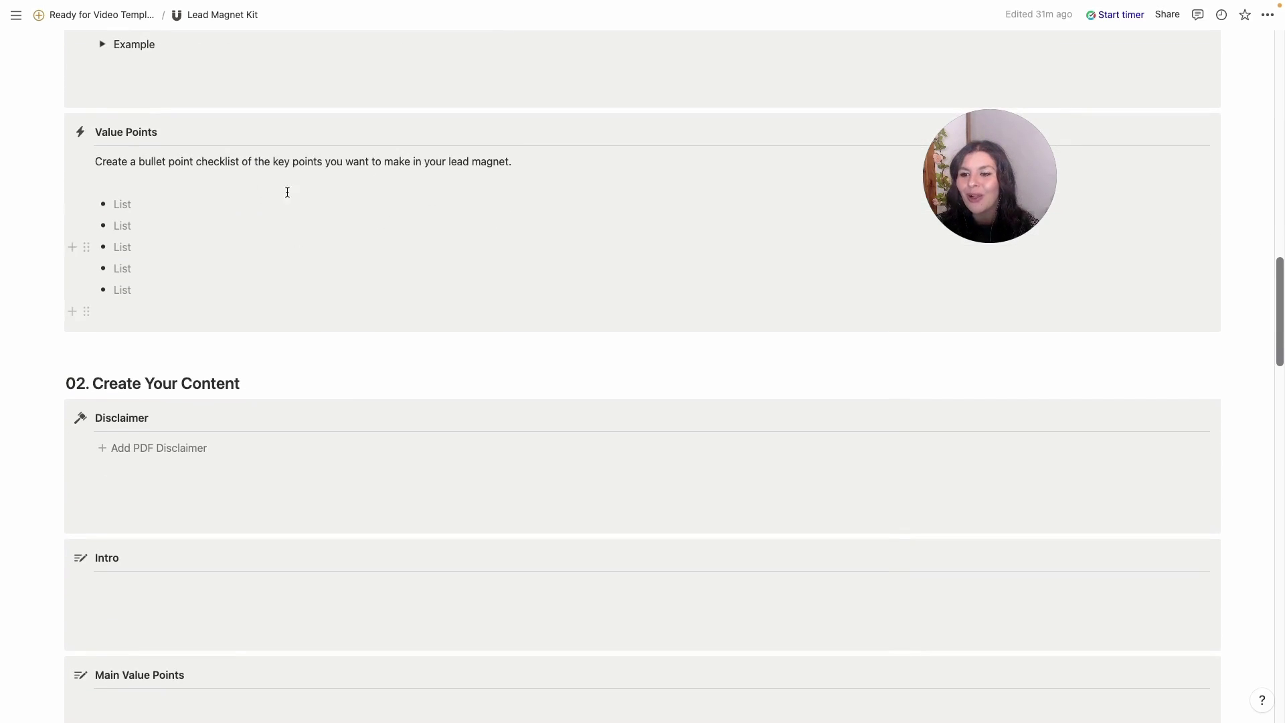
{"action": "scroll", "coordinate": [242, 231], "scroll_direction": "down", "scroll_amount": 4}
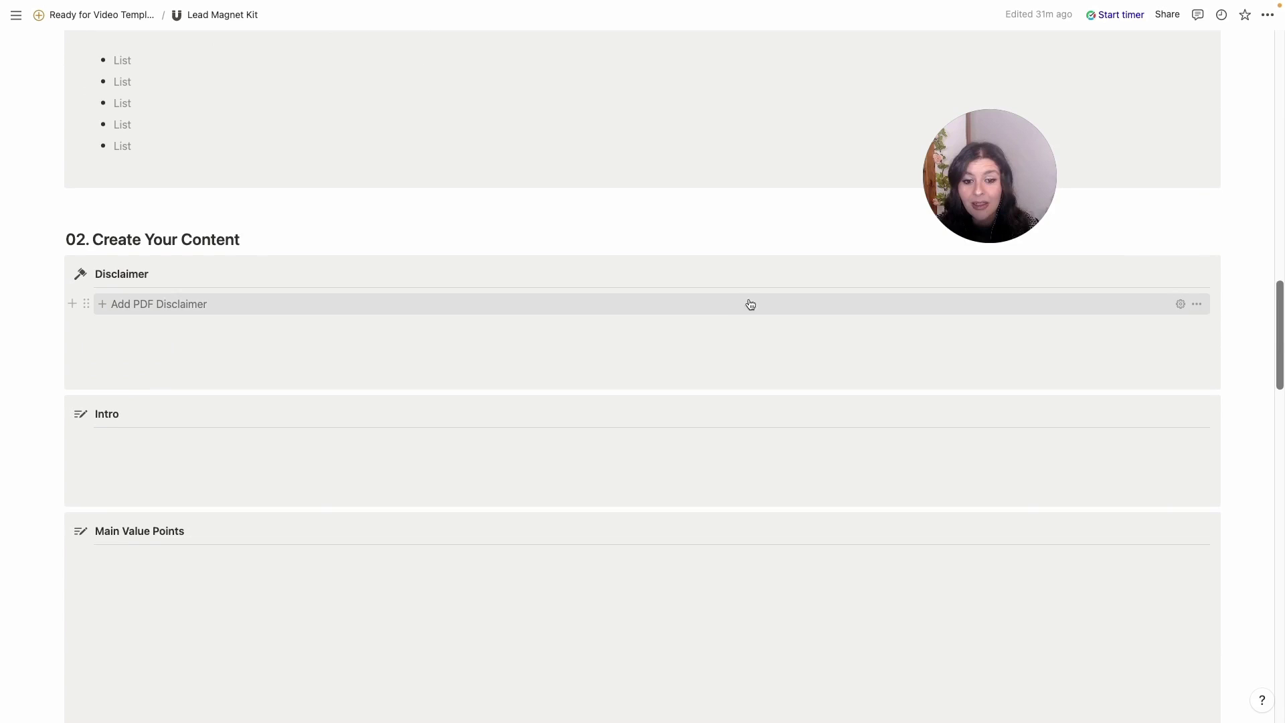
Insert the ready-made PDF copyright and liability disclaimer, then scroll to the Call to Action box.
{"action": "left_click", "coordinate": [723, 304]}
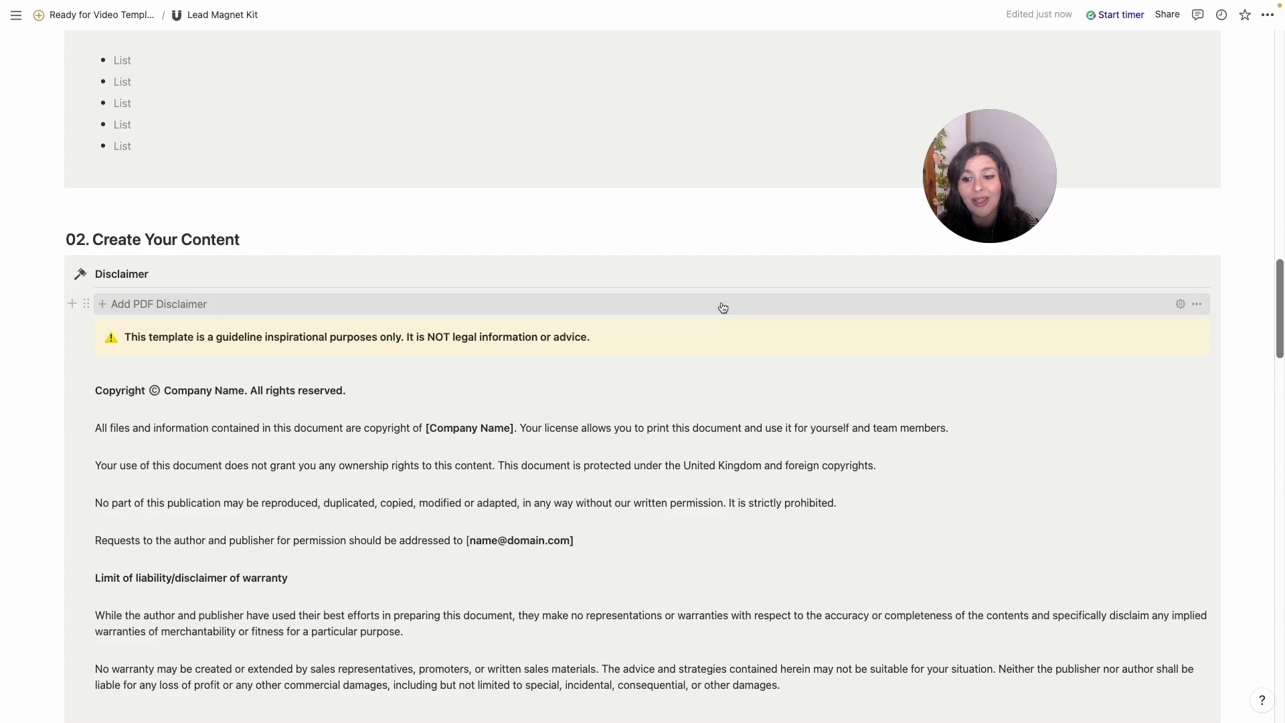
{"action": "scroll", "coordinate": [723, 307], "scroll_direction": "down", "scroll_amount": 13}
{"action": "scroll", "coordinate": [721, 302], "scroll_direction": "up", "scroll_amount": 15}
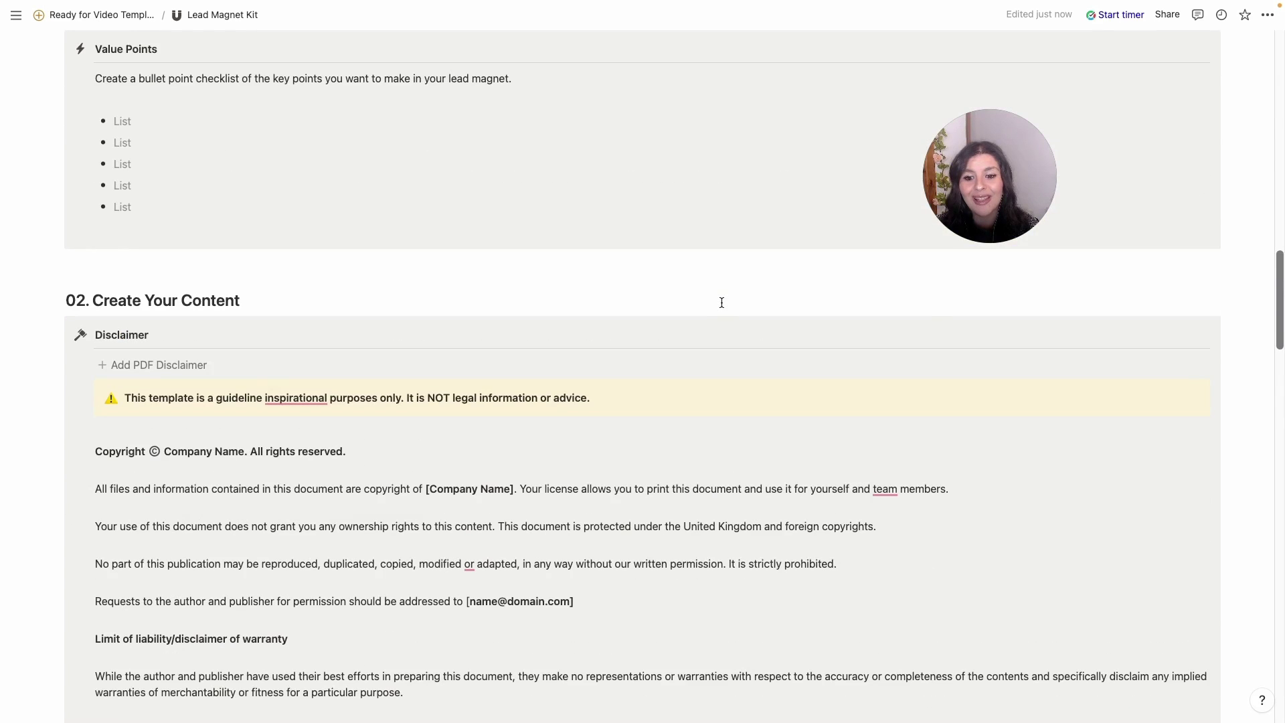
{"action": "scroll", "coordinate": [721, 303], "scroll_direction": "down", "scroll_amount": 2}
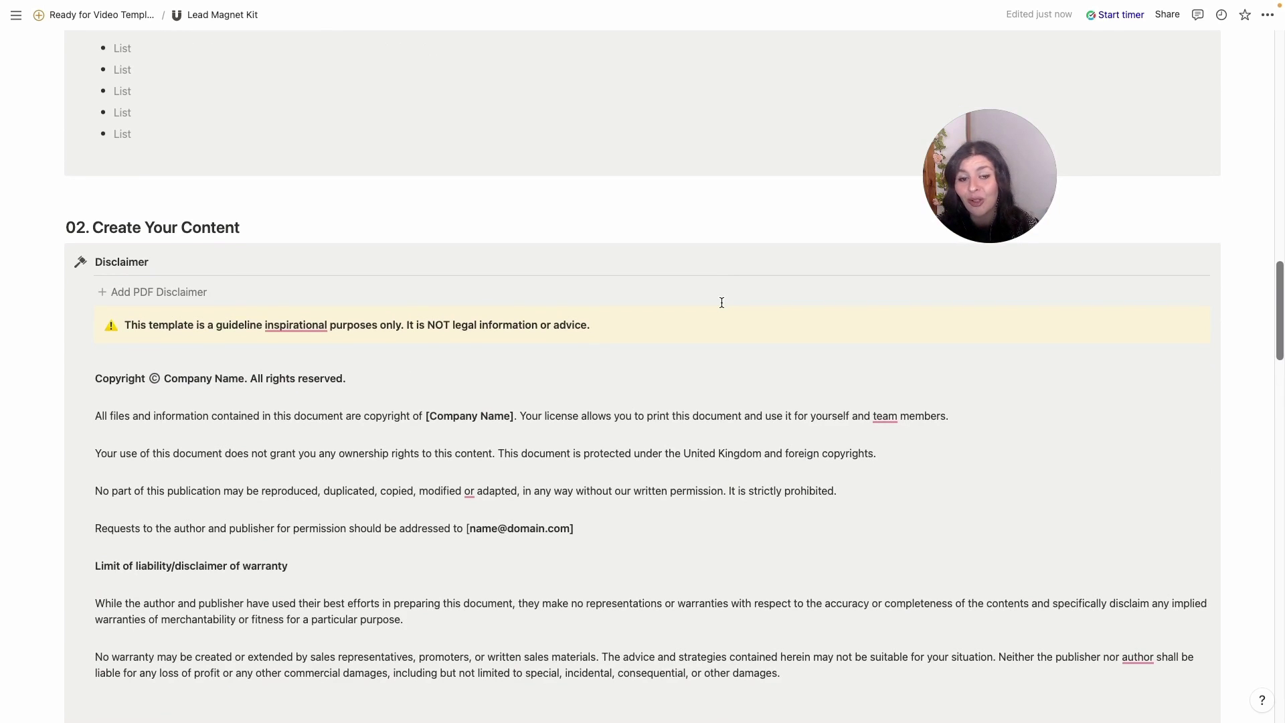
{"action": "scroll", "coordinate": [721, 303], "scroll_direction": "down", "scroll_amount": 12}
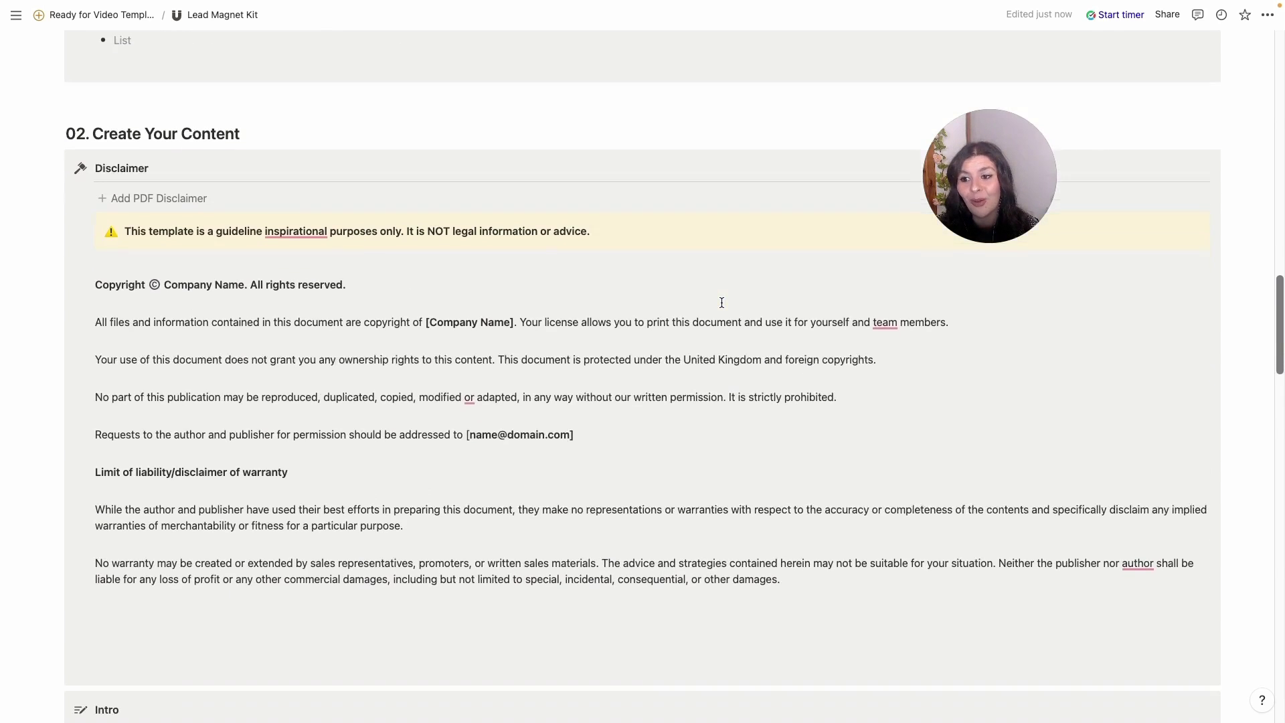
{"action": "scroll", "coordinate": [721, 302], "scroll_direction": "down", "scroll_amount": 6}
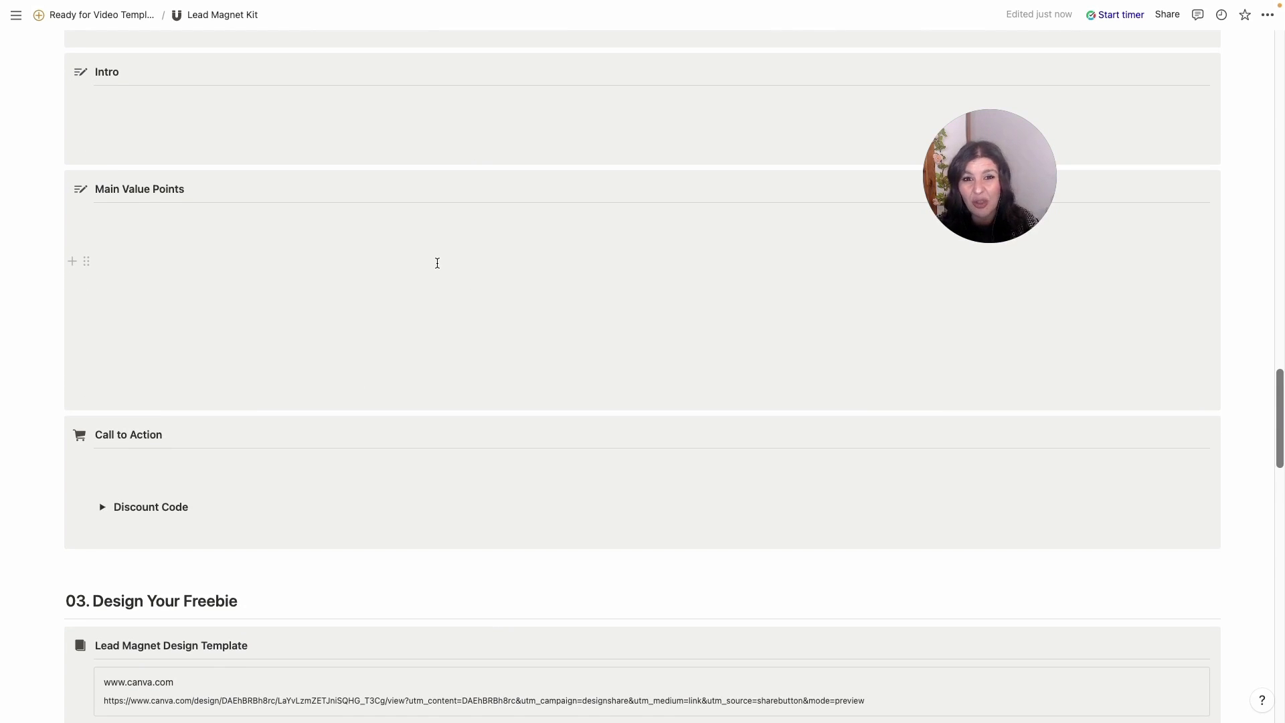
Click the empty line under Call to Action, expand and fold Discount Code, and scroll to 03. Design Your Freebie.
{"action": "scroll", "coordinate": [437, 263], "scroll_direction": "down", "scroll_amount": 3}
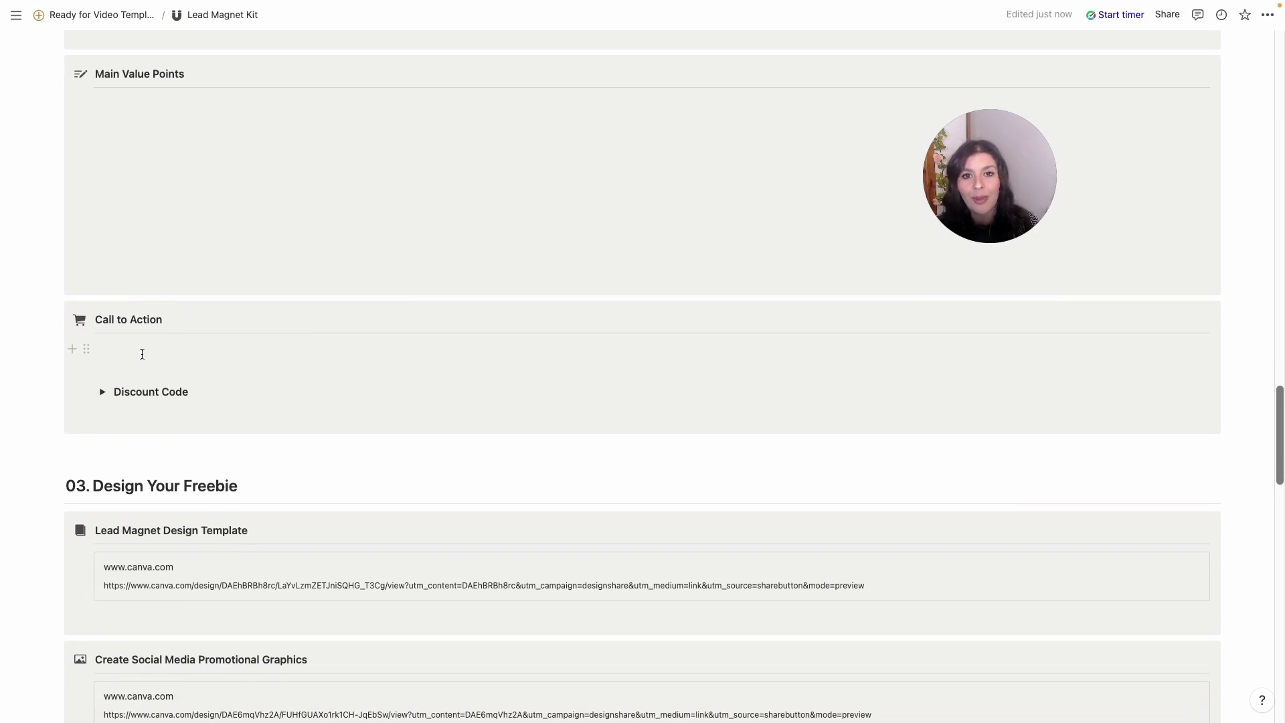
{"action": "left_click", "coordinate": [142, 354]}
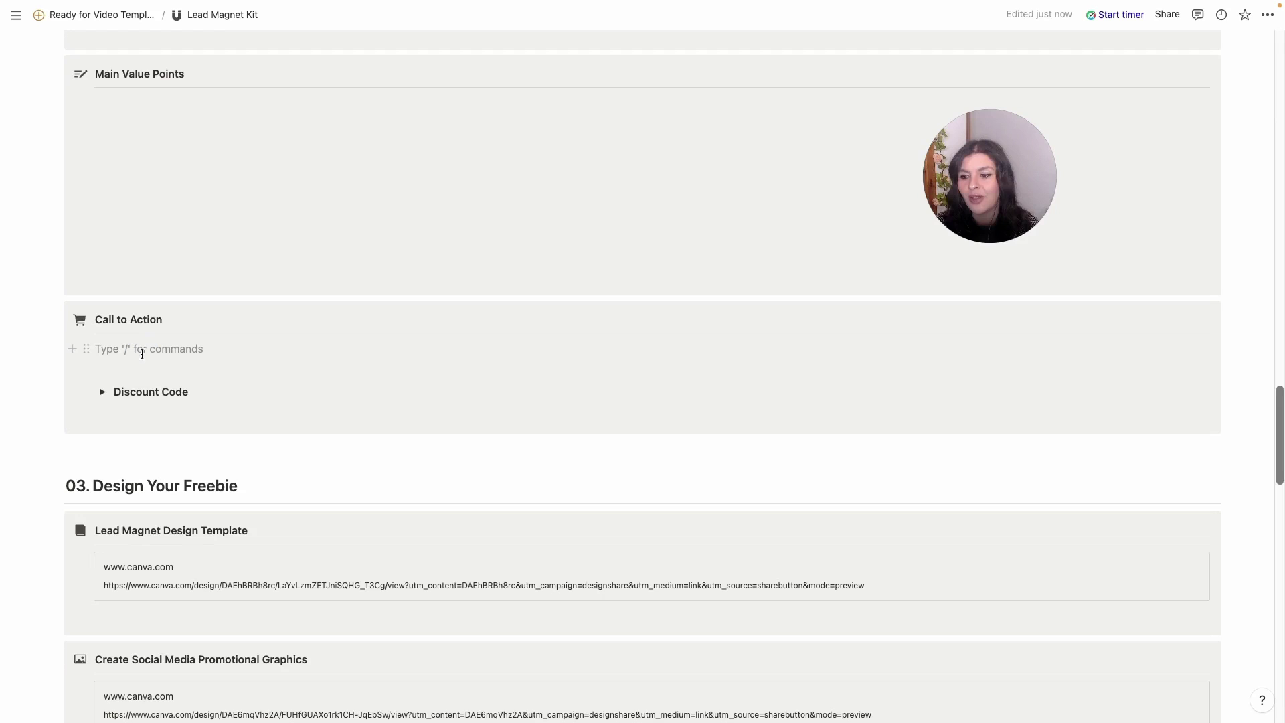
{"action": "left_click", "coordinate": [103, 393]}
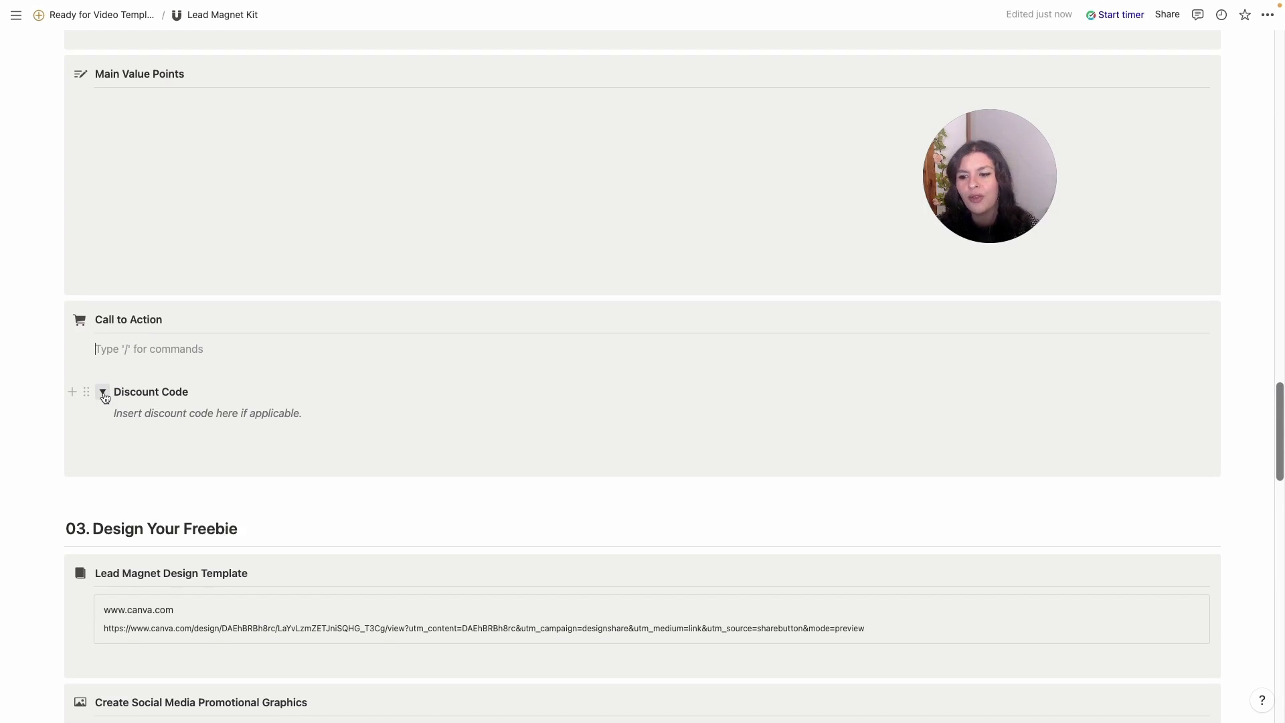
{"action": "left_click", "coordinate": [103, 393]}
{"action": "scroll", "coordinate": [103, 394], "scroll_direction": "down", "scroll_amount": 2}
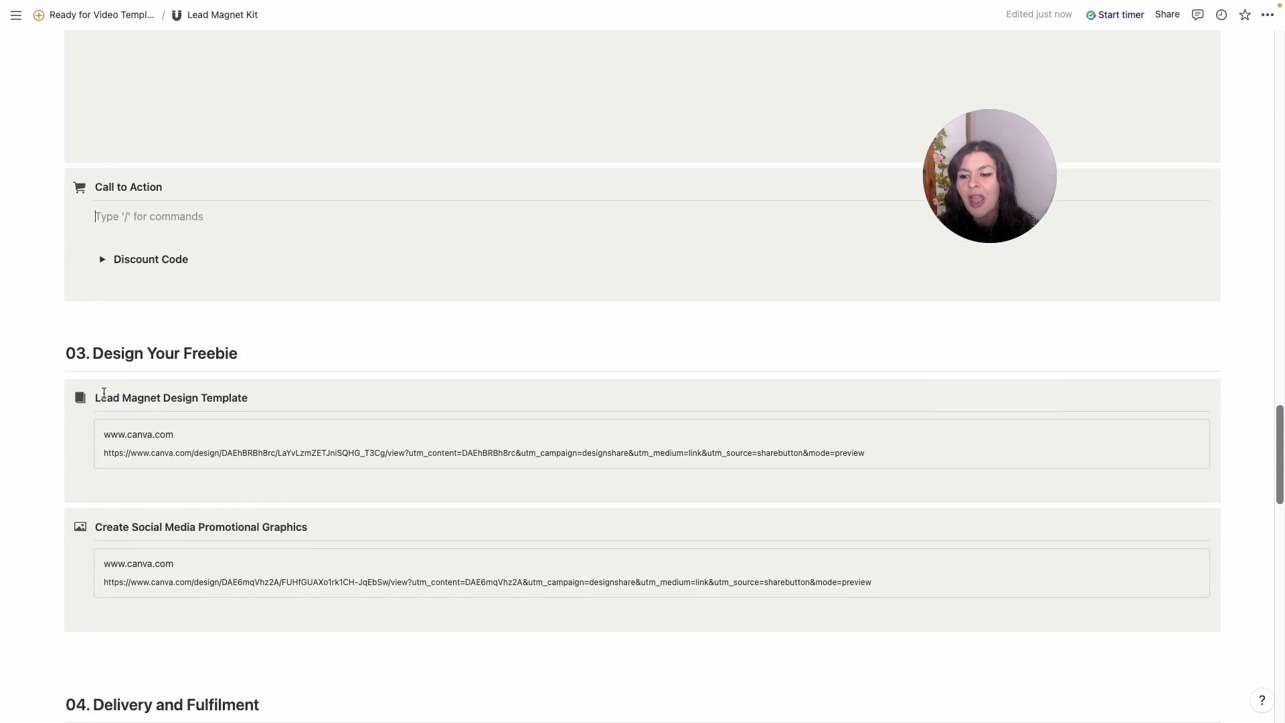
{"action": "scroll", "coordinate": [104, 393], "scroll_direction": "down", "scroll_amount": 1}
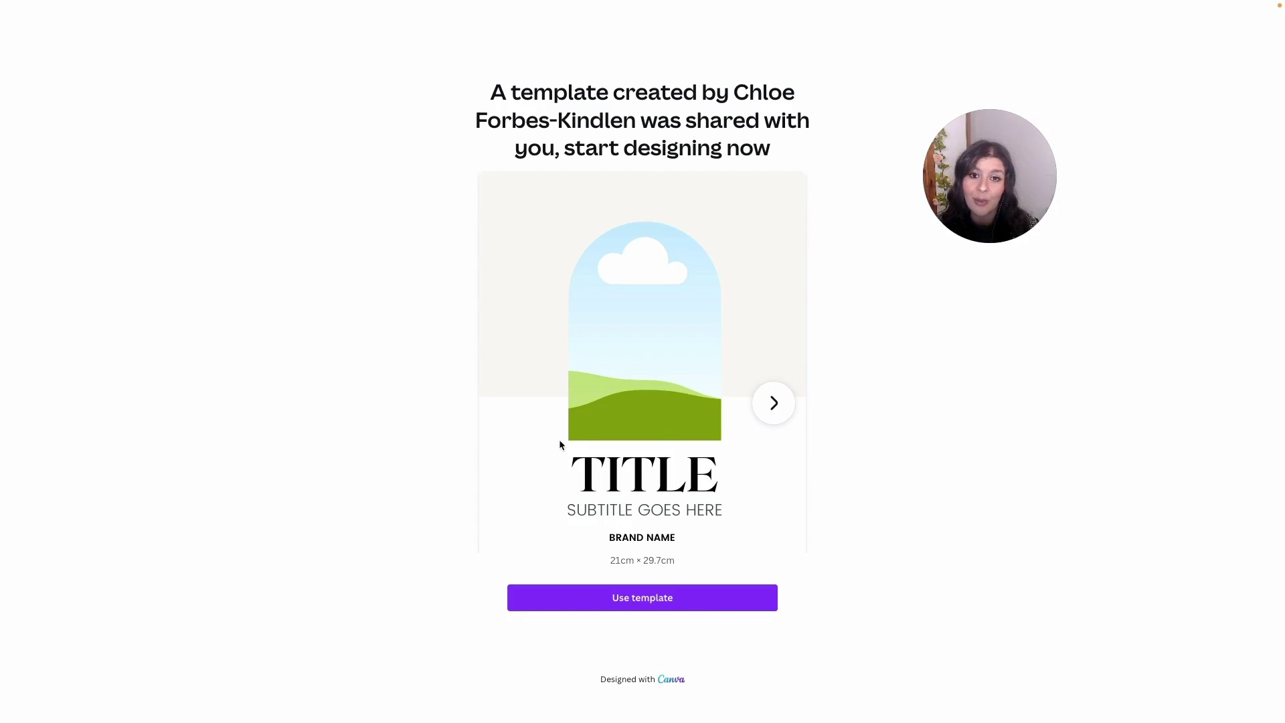
Page through the Canva previews of the lead magnet design and 1080px × 1080px social media templates.
{"action": "left_click", "coordinate": [782, 412]}
{"action": "left_click", "coordinate": [784, 414]}
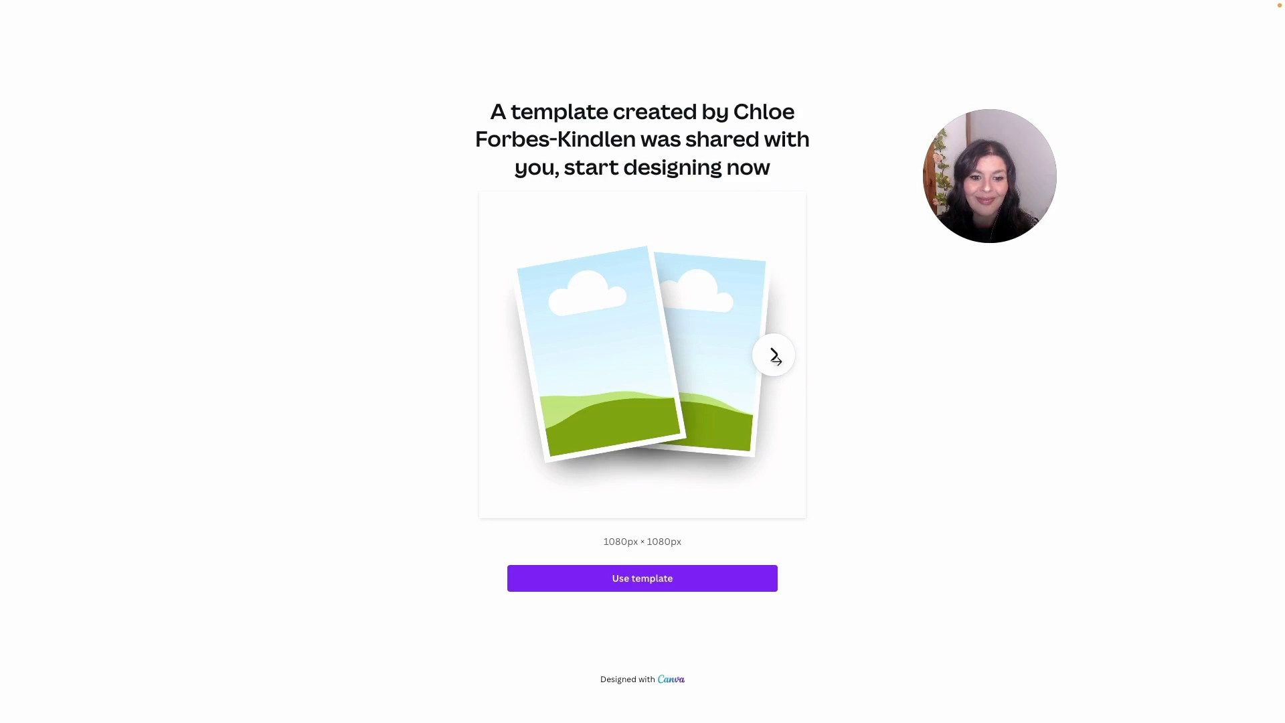
{"action": "left_click", "coordinate": [774, 361]}
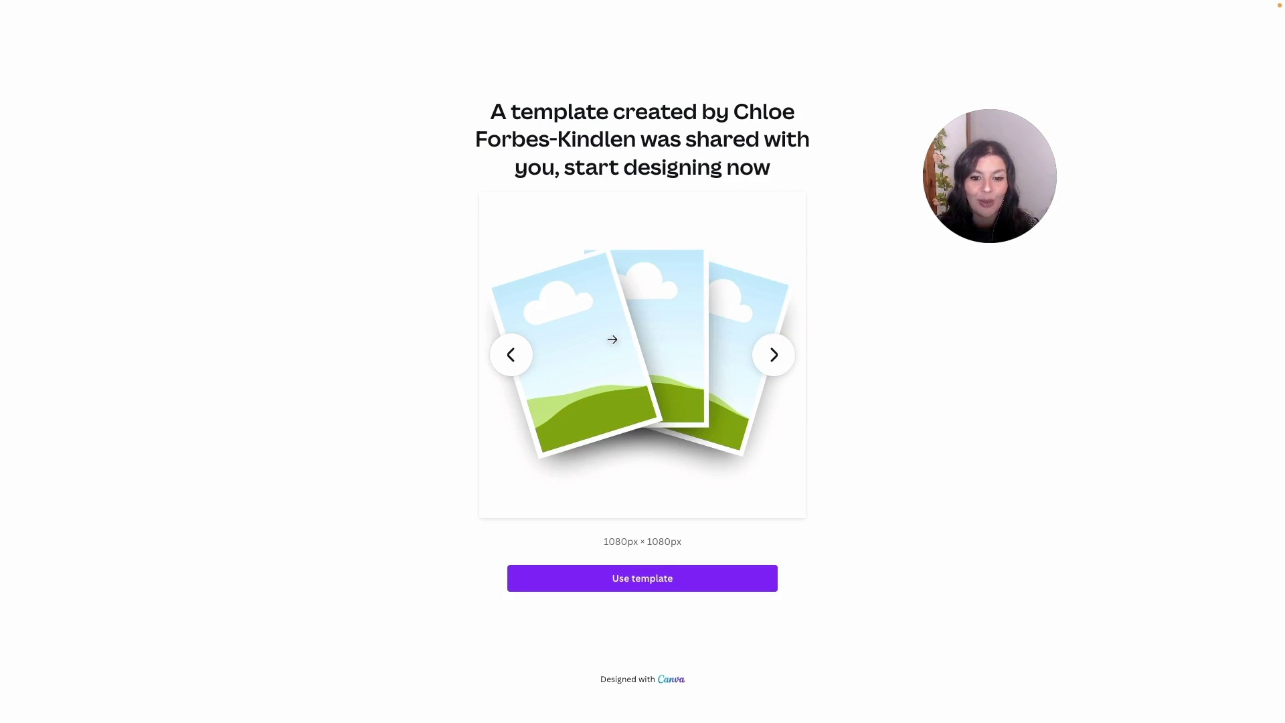
{"action": "left_click", "coordinate": [775, 360]}
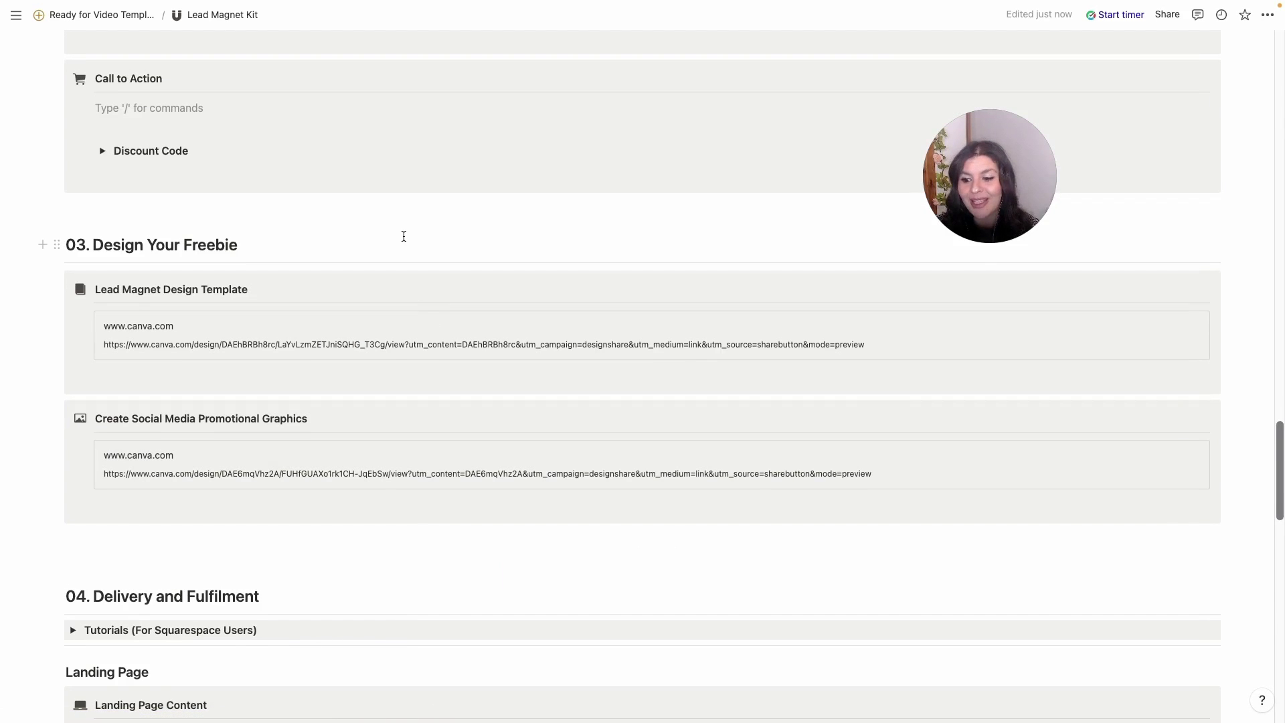
{"action": "scroll", "coordinate": [404, 237], "scroll_direction": "down", "scroll_amount": 6}
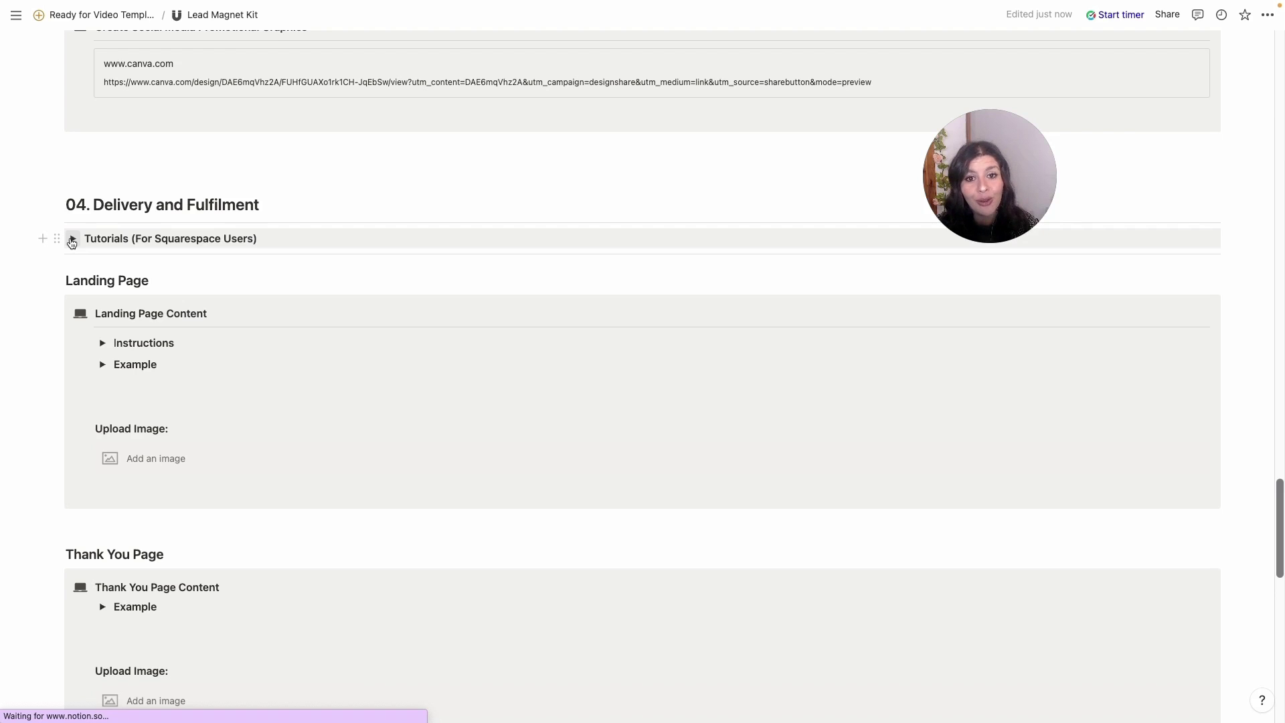
{"action": "left_click", "coordinate": [72, 239]}
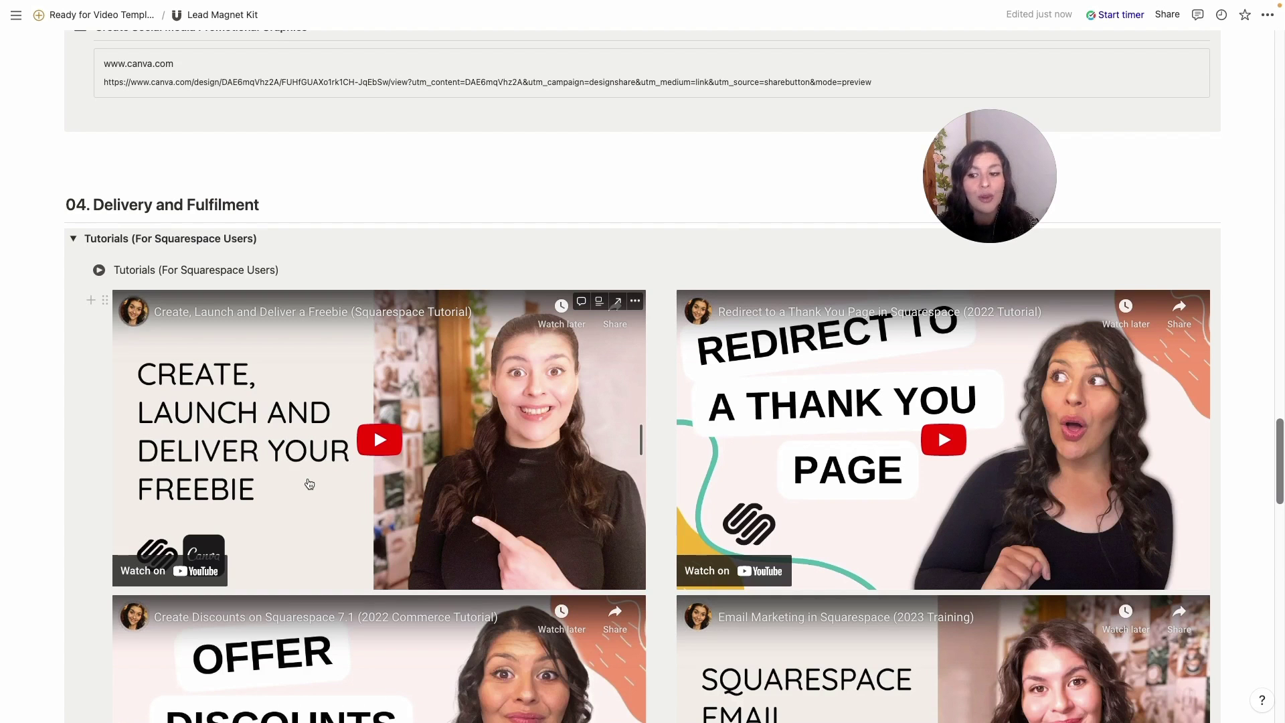
{"action": "scroll", "coordinate": [308, 484], "scroll_direction": "down", "scroll_amount": 3}
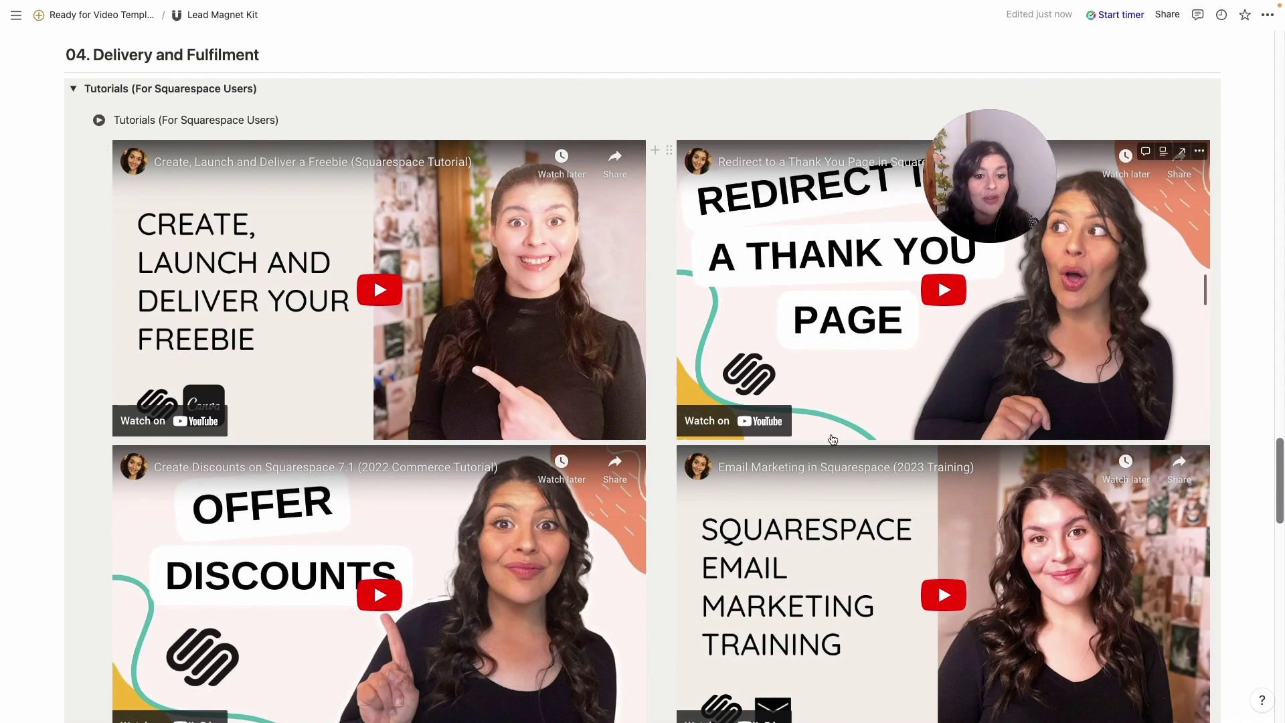
{"action": "scroll", "coordinate": [877, 377], "scroll_direction": "down", "scroll_amount": 3}
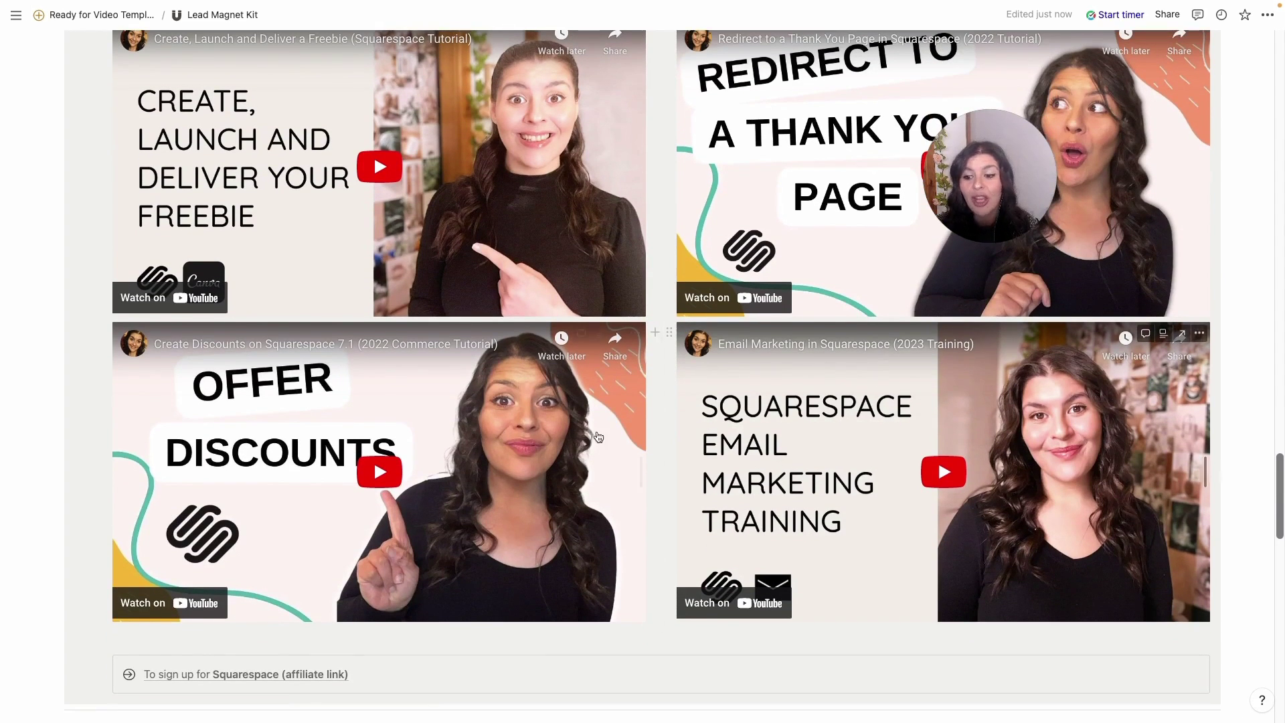
{"action": "scroll", "coordinate": [396, 424], "scroll_direction": "up", "scroll_amount": 5}
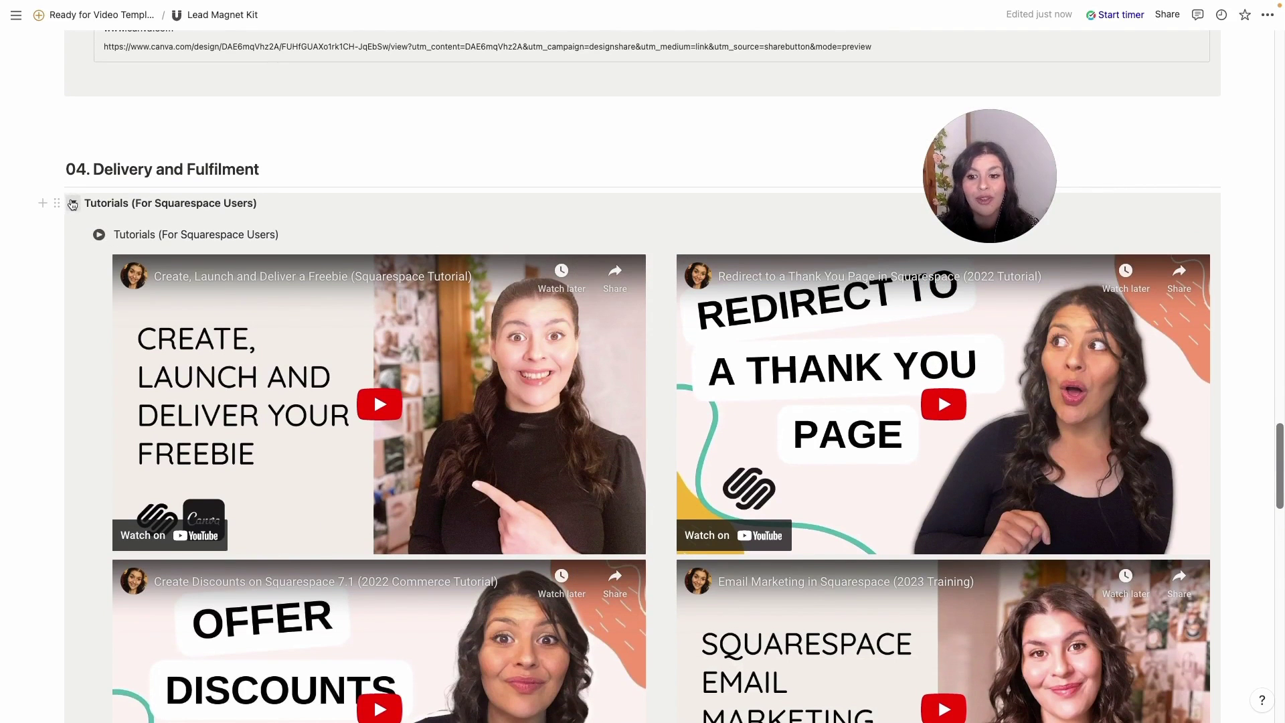
{"action": "left_click", "coordinate": [72, 203]}
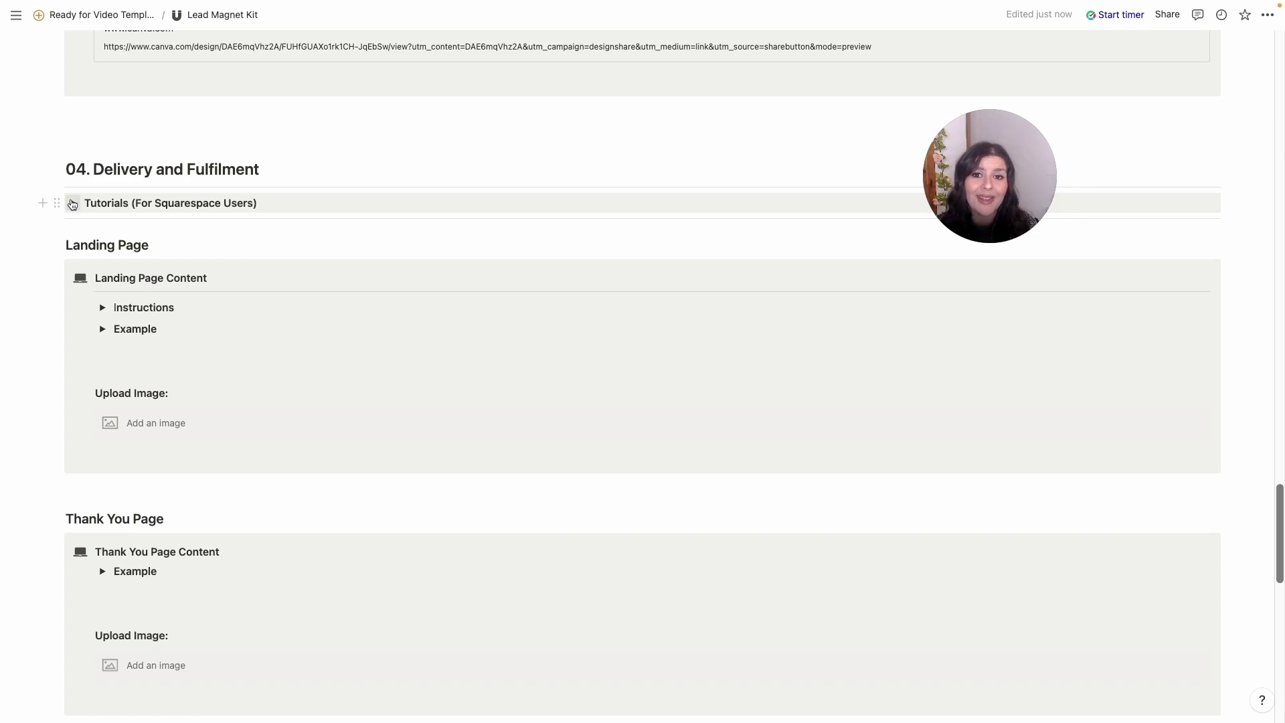
{"action": "scroll", "coordinate": [72, 203], "scroll_direction": "down", "scroll_amount": 2}
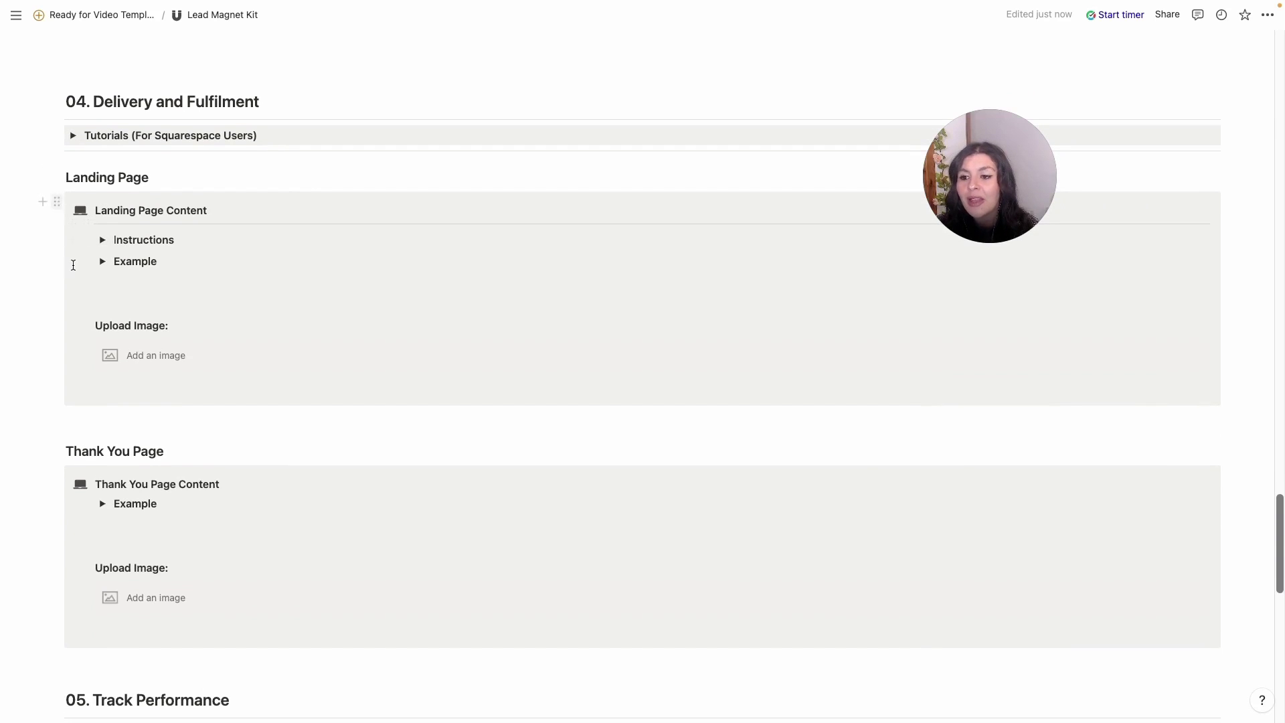
{"action": "left_click", "coordinate": [103, 240]}
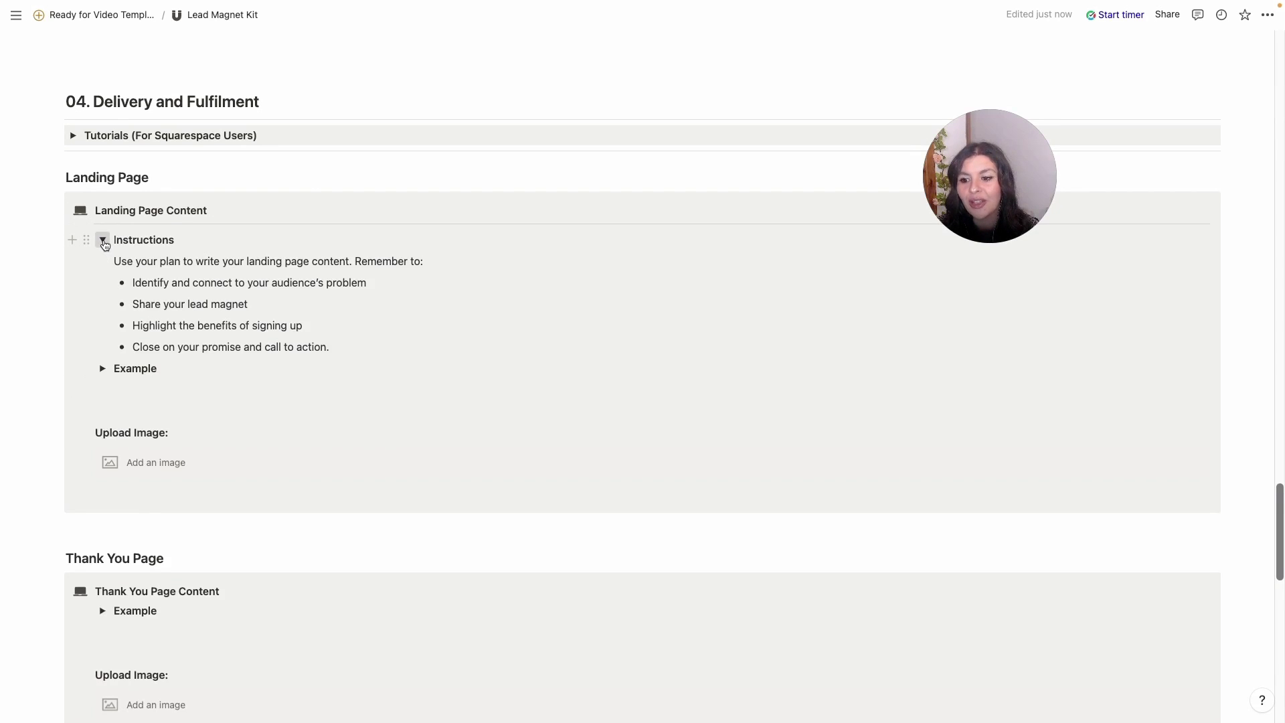
{"action": "left_click", "coordinate": [103, 240]}
{"action": "left_click", "coordinate": [103, 261]}
{"action": "scroll", "coordinate": [107, 261], "scroll_direction": "down", "scroll_amount": 8}
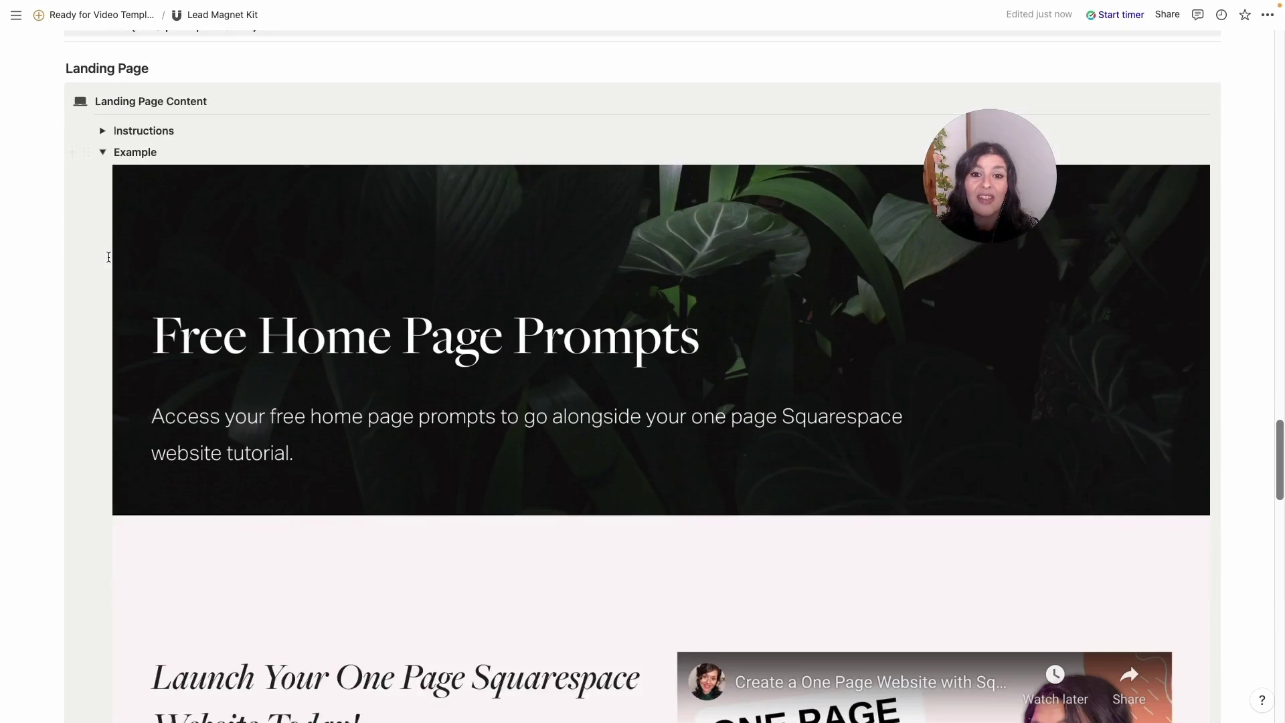
{"action": "scroll", "coordinate": [108, 257], "scroll_direction": "down", "scroll_amount": 3}
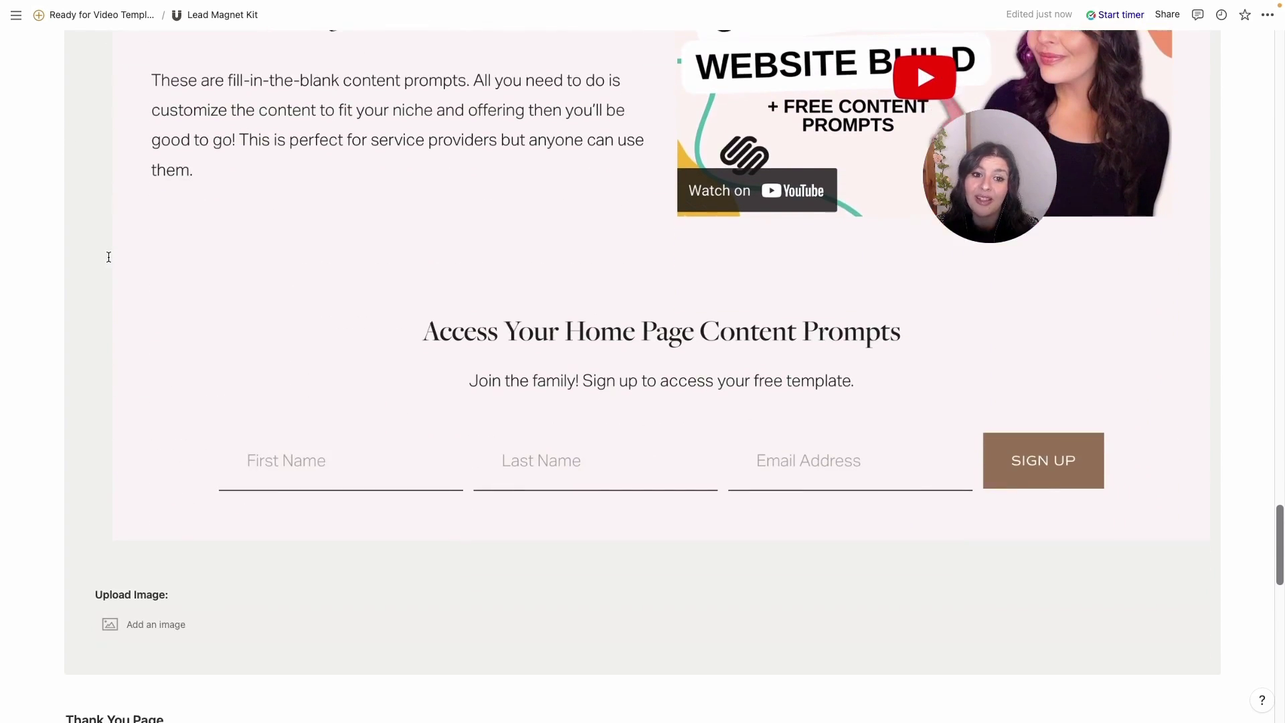
{"action": "scroll", "coordinate": [108, 256], "scroll_direction": "up", "scroll_amount": 5}
{"action": "scroll", "coordinate": [108, 256], "scroll_direction": "up", "scroll_amount": 6}
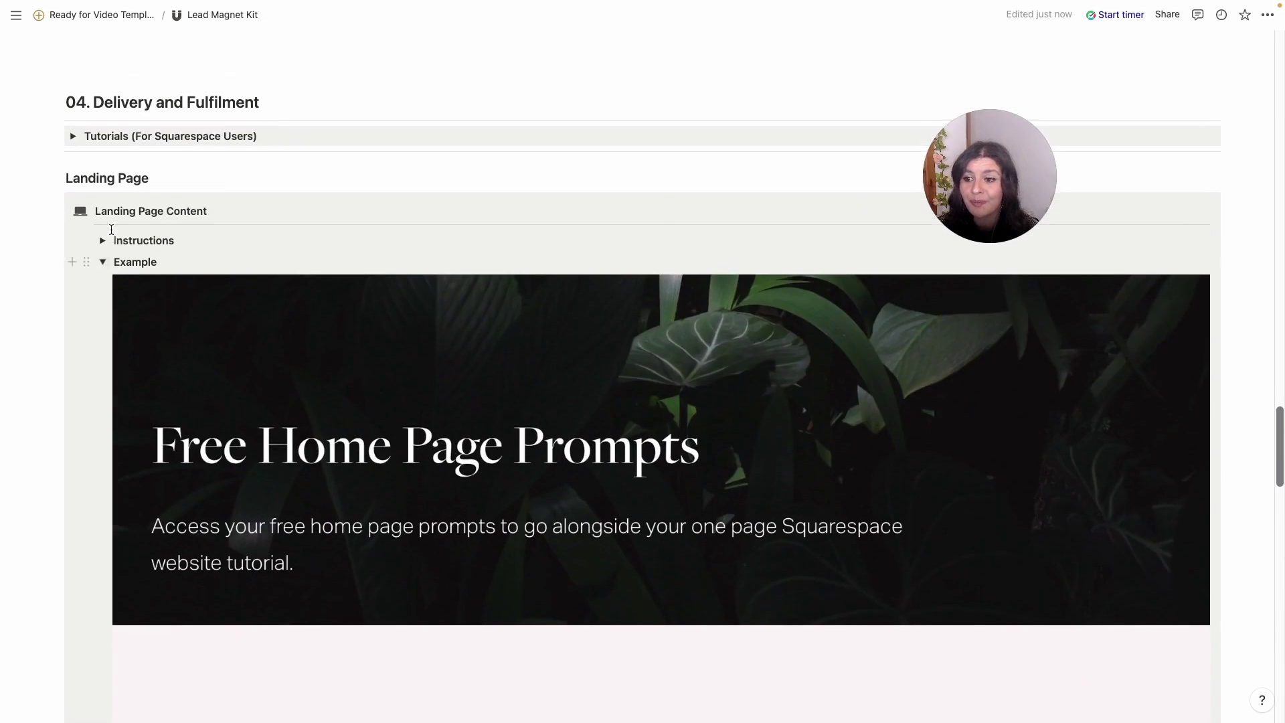
{"action": "left_click", "coordinate": [103, 261]}
{"action": "scroll", "coordinate": [107, 261], "scroll_direction": "down", "scroll_amount": 2}
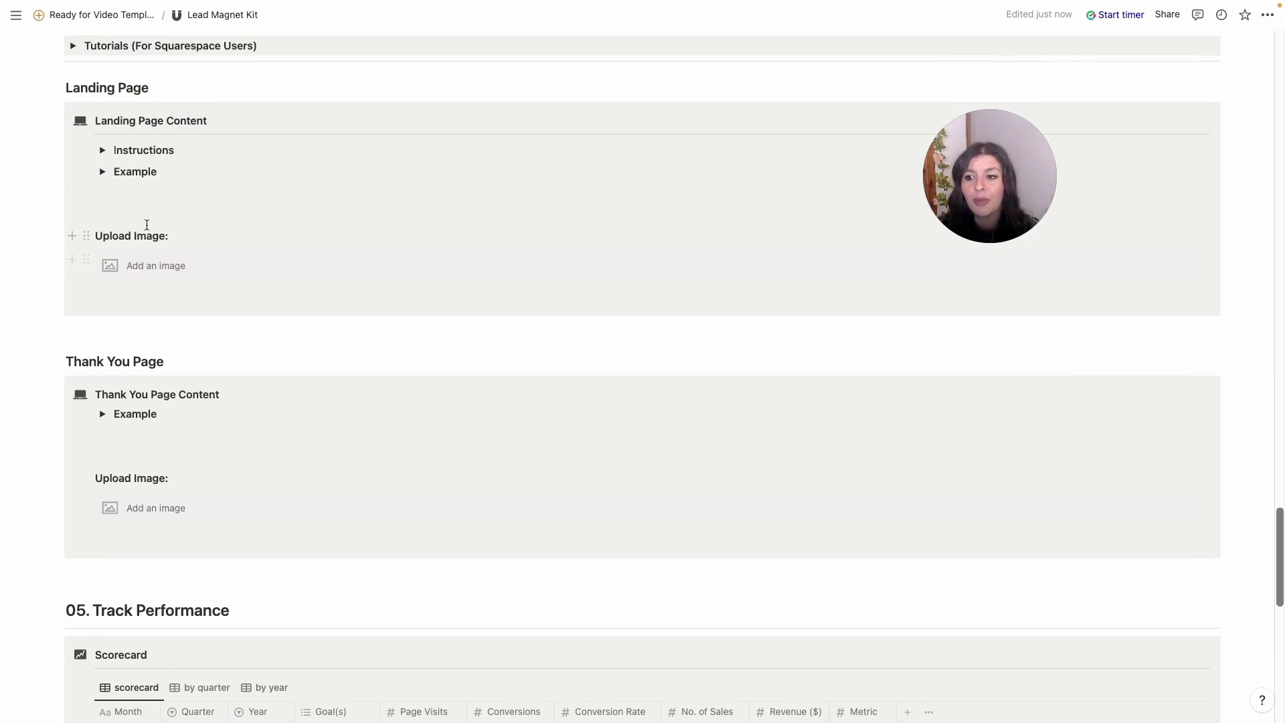
{"action": "left_click", "coordinate": [131, 200]}
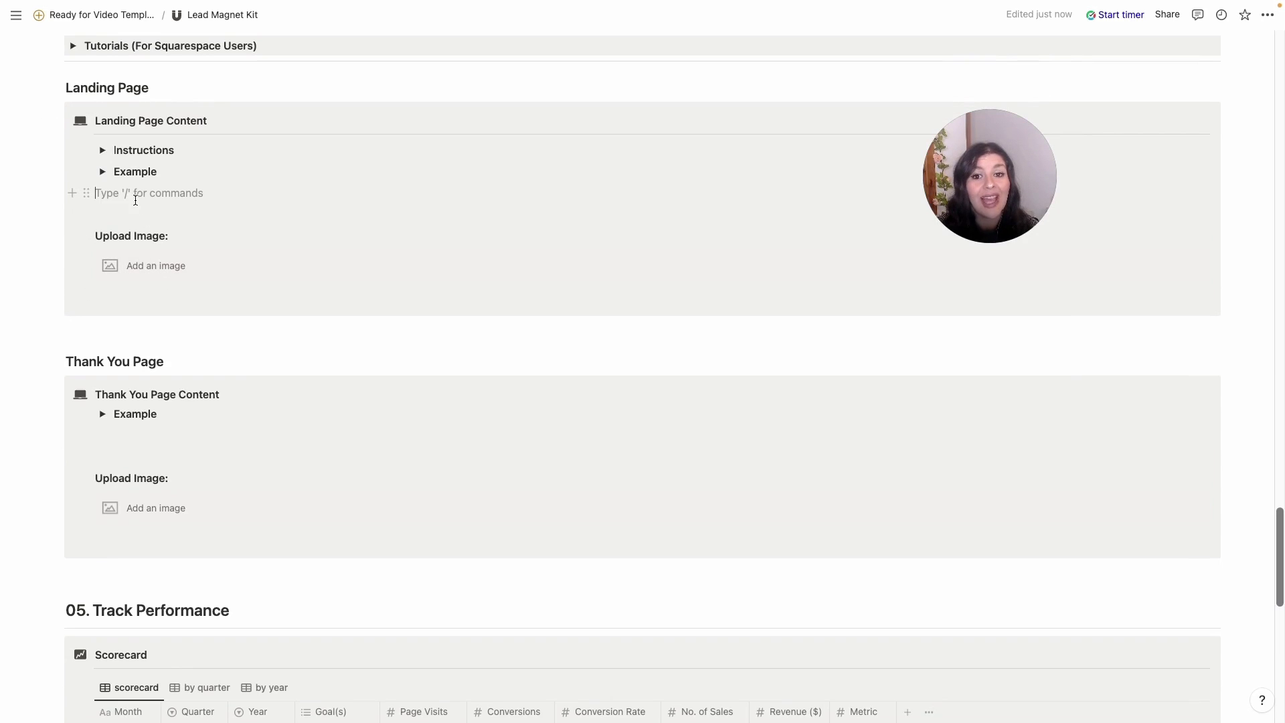
Open the Thank You Page Content Example image, look through it, then collapse the Example toggle.
{"action": "scroll", "coordinate": [134, 277], "scroll_direction": "down", "scroll_amount": 1}
{"action": "scroll", "coordinate": [133, 276], "scroll_direction": "down", "scroll_amount": 3}
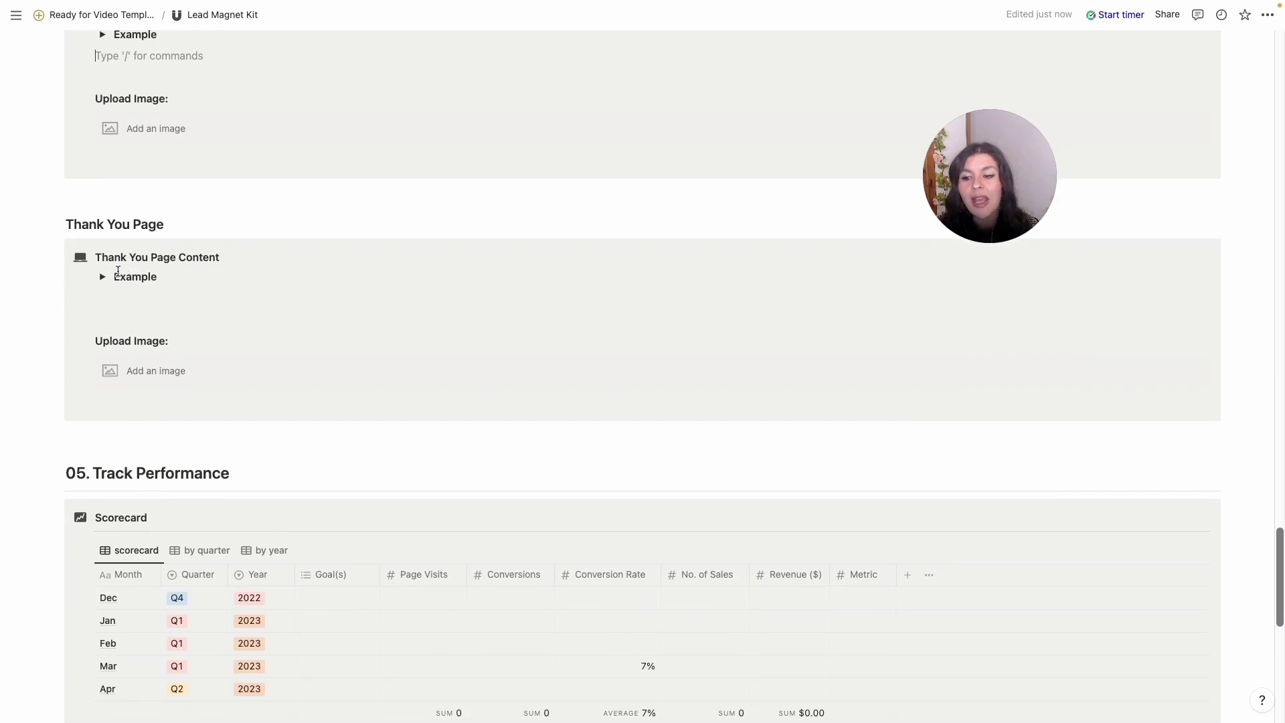
{"action": "left_click", "coordinate": [102, 313]}
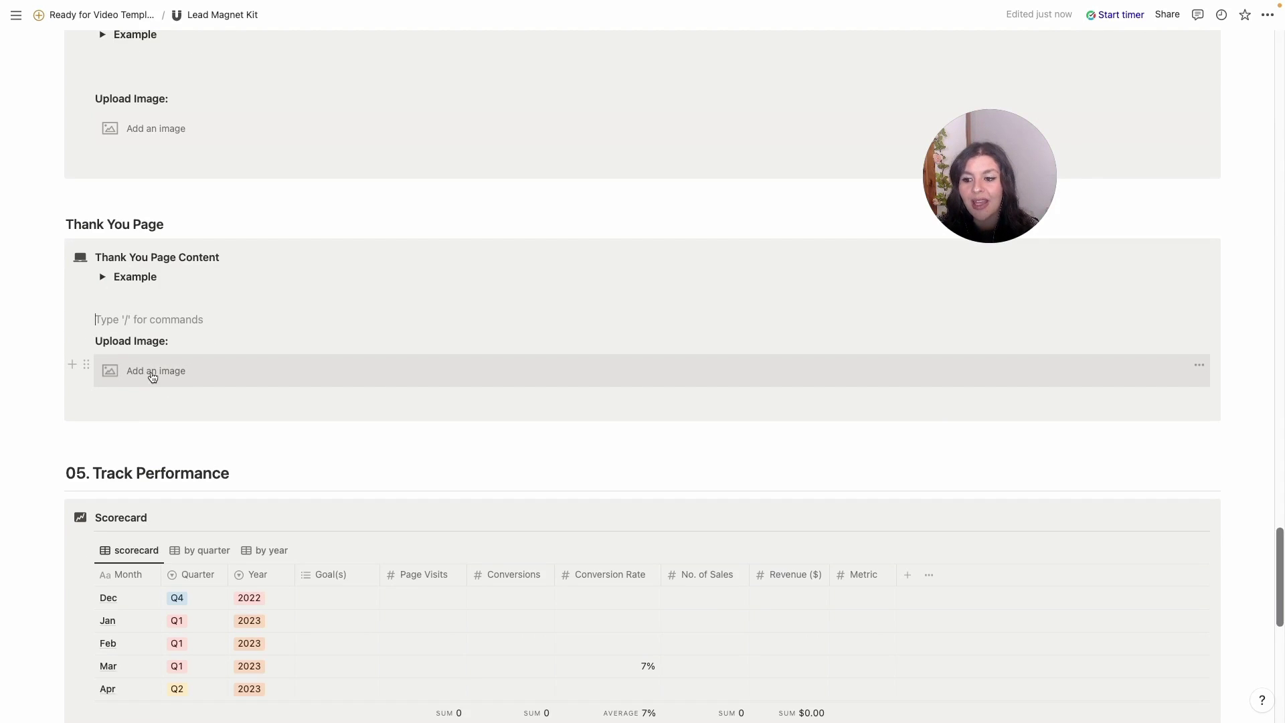
{"action": "left_click", "coordinate": [102, 276]}
{"action": "scroll", "coordinate": [365, 436], "scroll_direction": "down", "scroll_amount": 5}
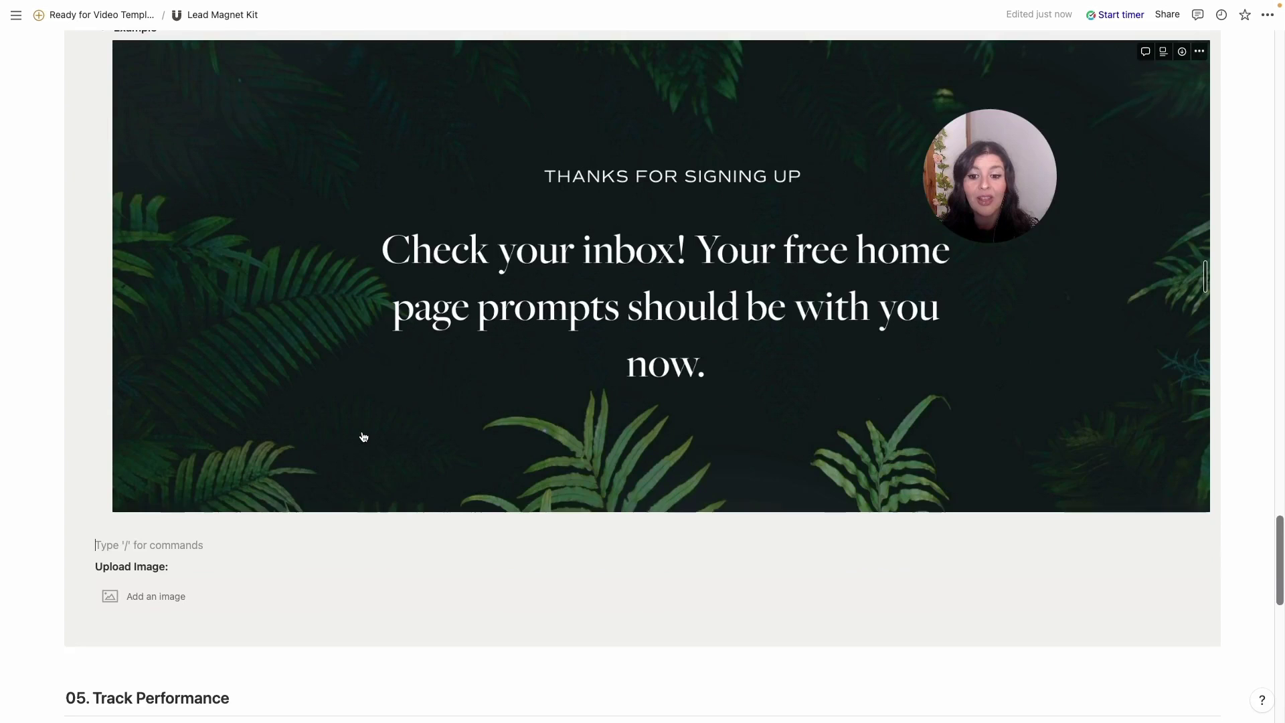
{"action": "scroll", "coordinate": [364, 437], "scroll_direction": "up", "scroll_amount": 4}
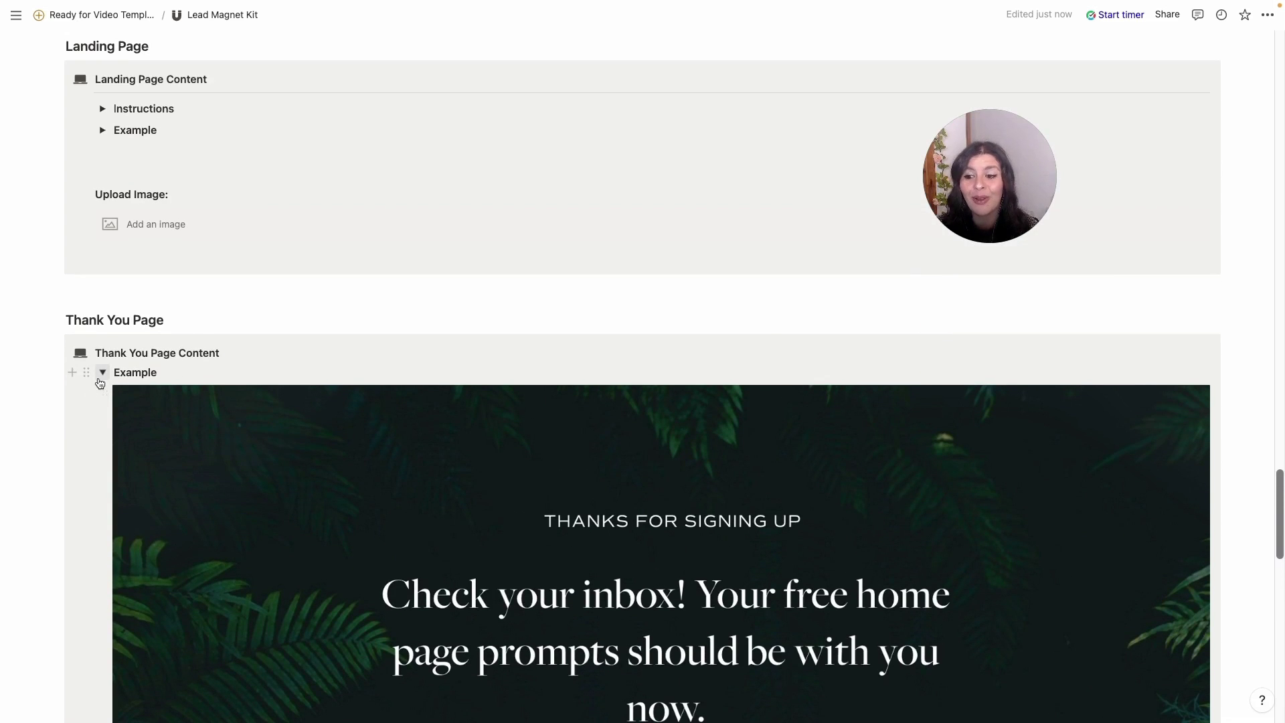
{"action": "scroll", "coordinate": [293, 373], "scroll_direction": "down", "scroll_amount": 4}
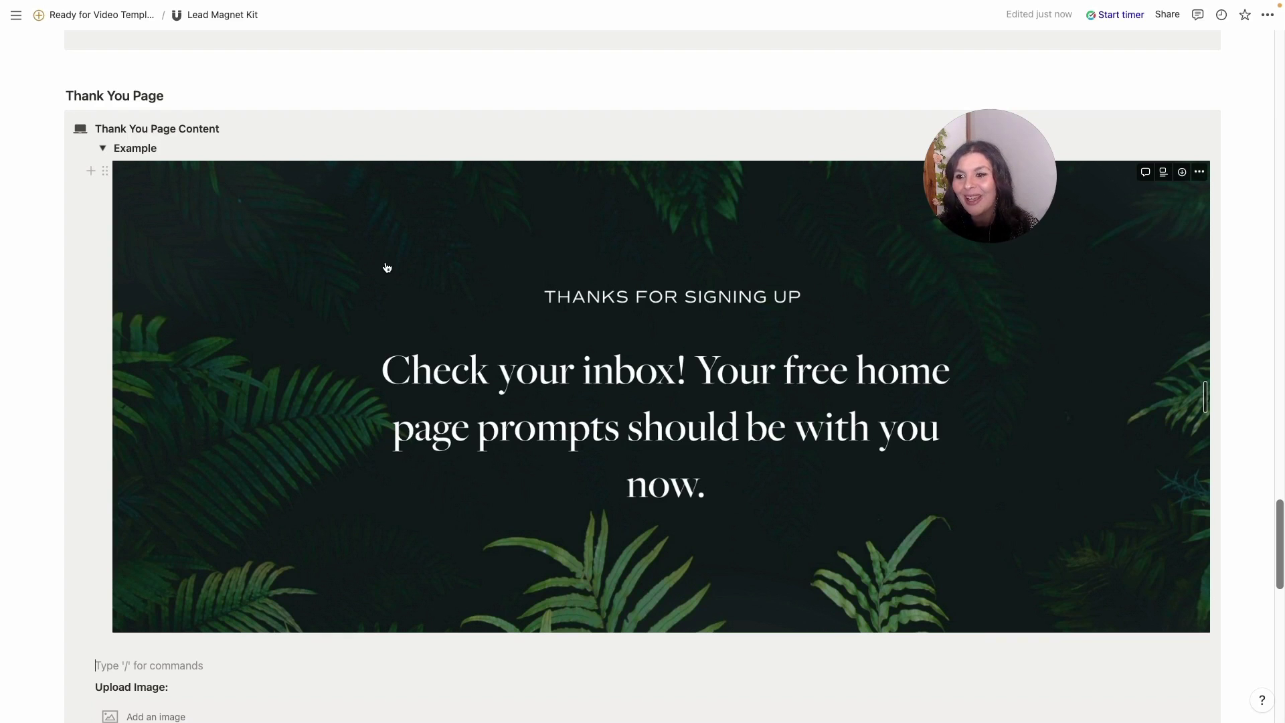
{"action": "left_click", "coordinate": [102, 148]}
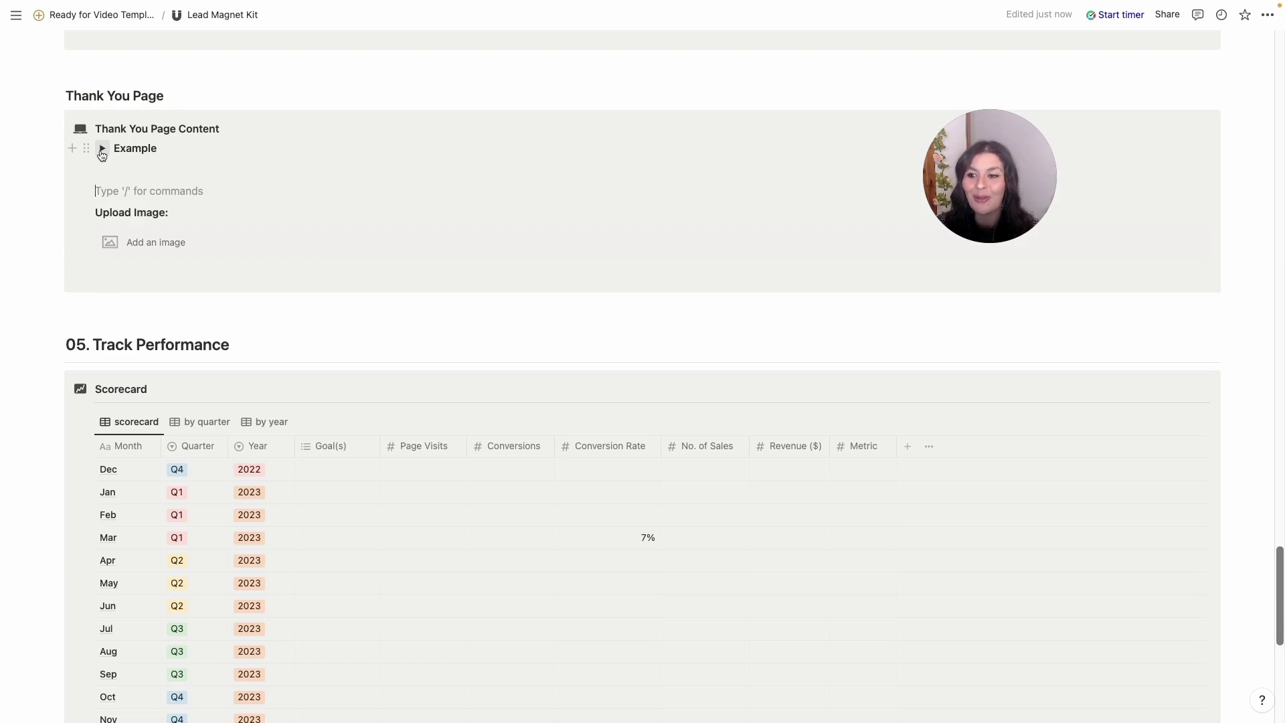
{"action": "scroll", "coordinate": [187, 267], "scroll_direction": "down", "scroll_amount": 3}
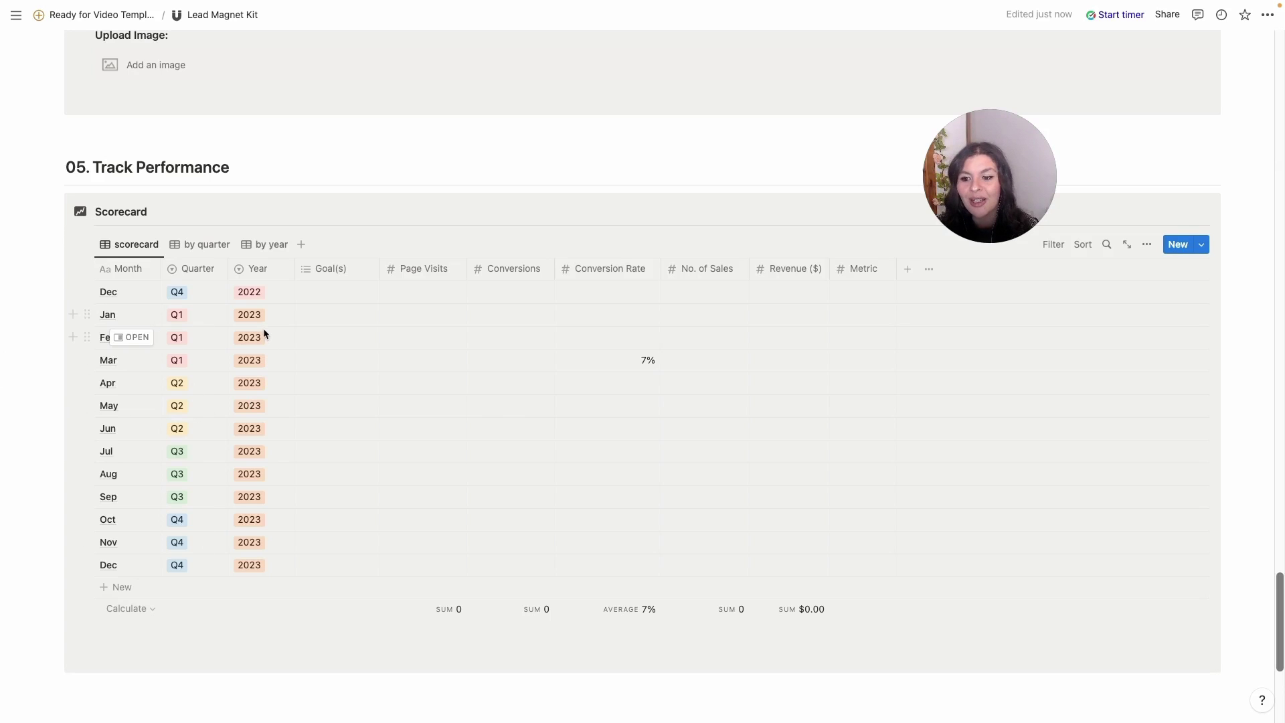
{"action": "left_click", "coordinate": [329, 290]}
{"action": "type", "text": "Goal"}
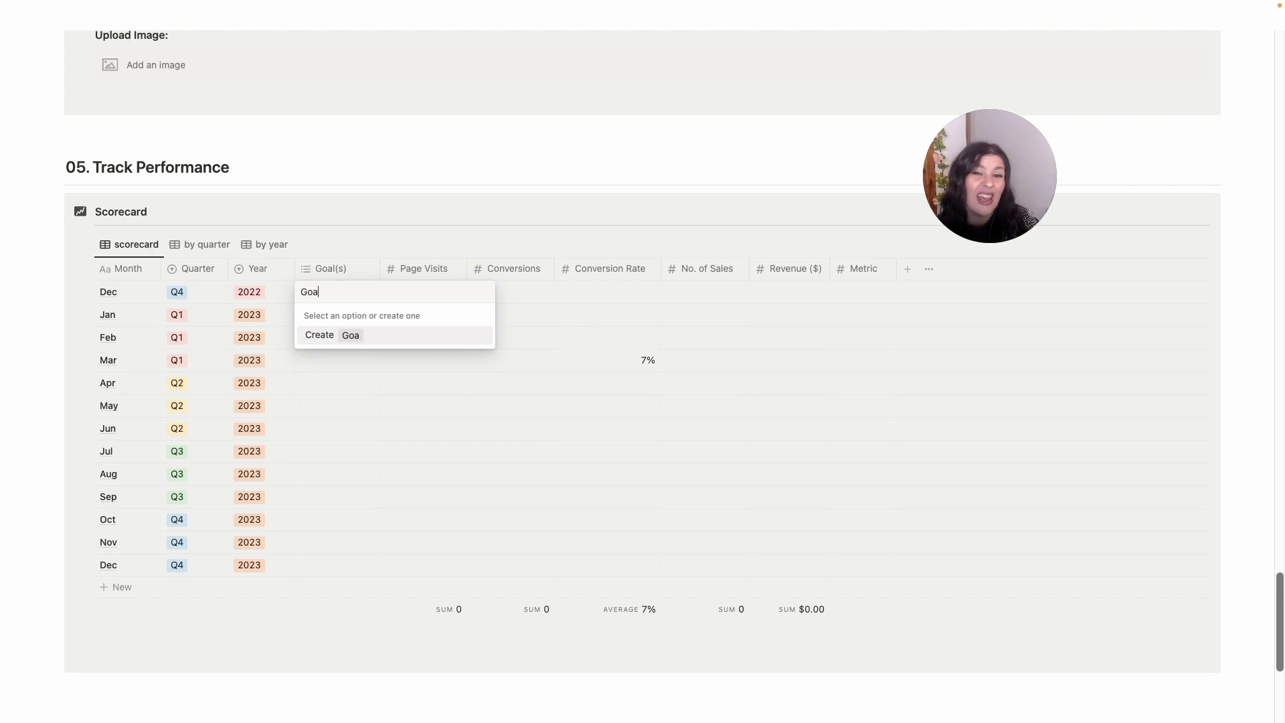
{"action": "key", "text": "BackSpace"}
{"action": "key", "text": "BackSpace"}
{"action": "key", "text": "BackSpace"}
{"action": "key", "text": "BackSpace"}
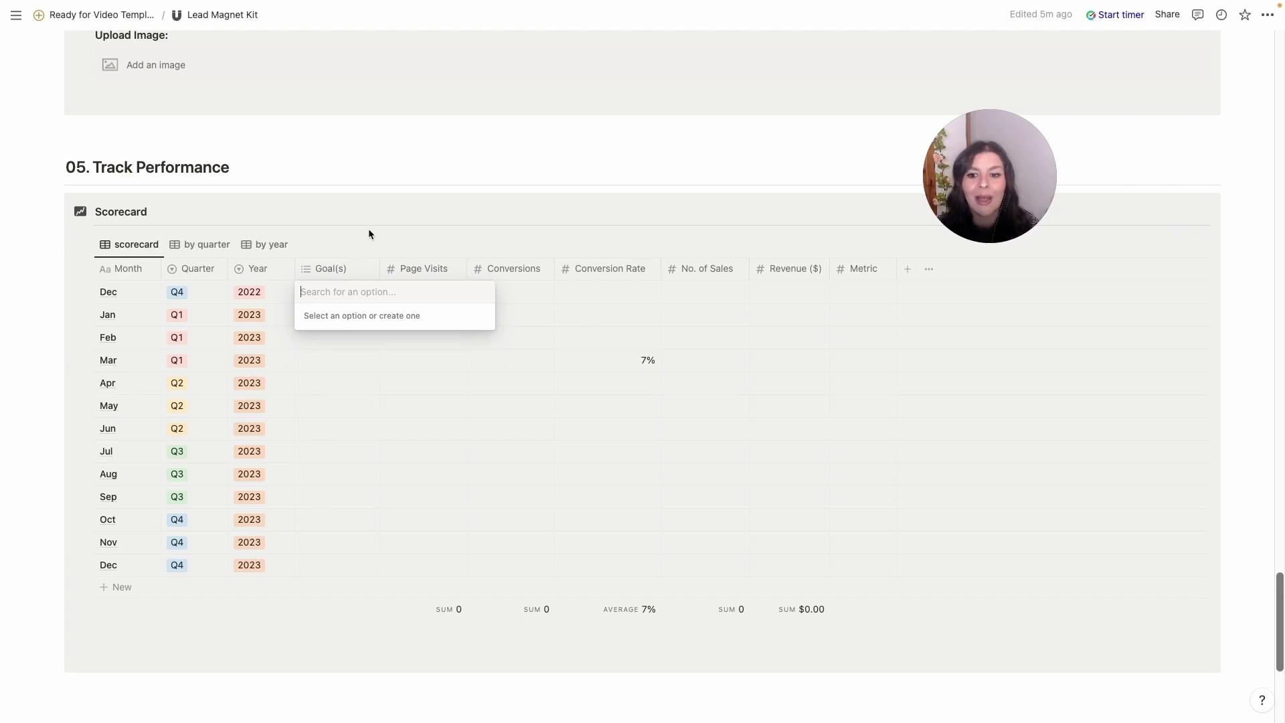
{"action": "key", "text": "Escape"}
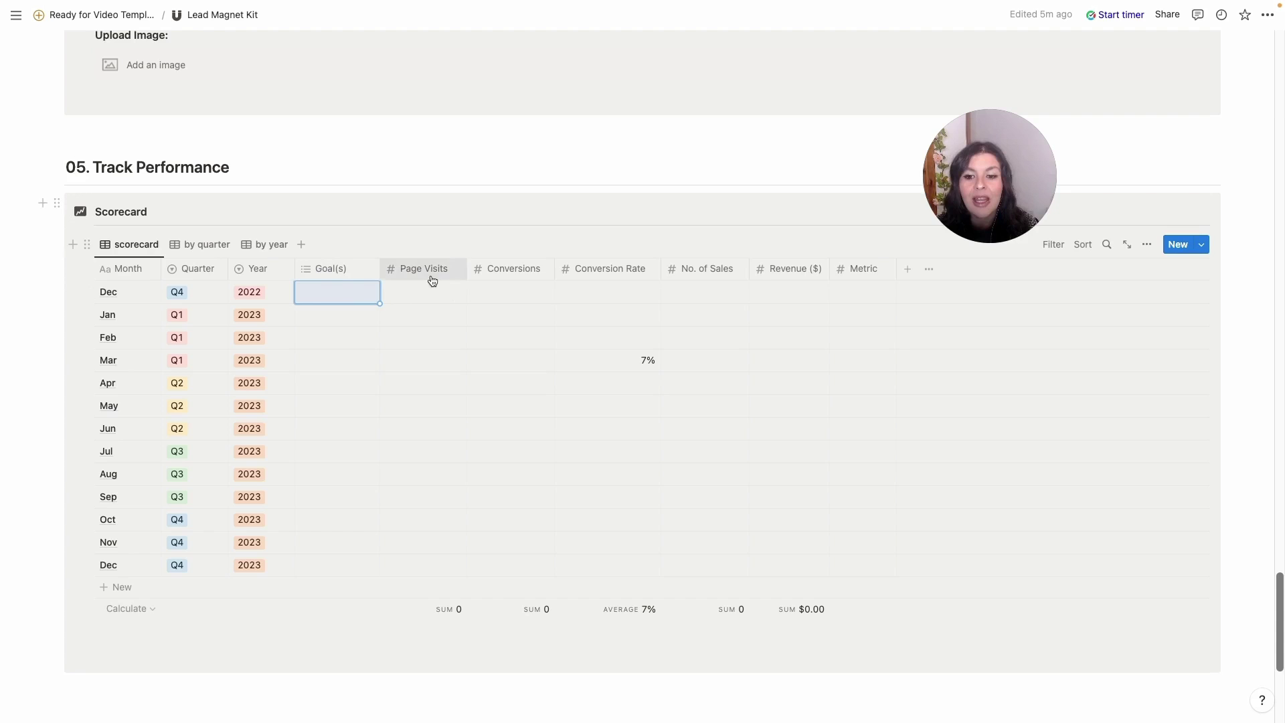
{"action": "left_click", "coordinate": [848, 280]}
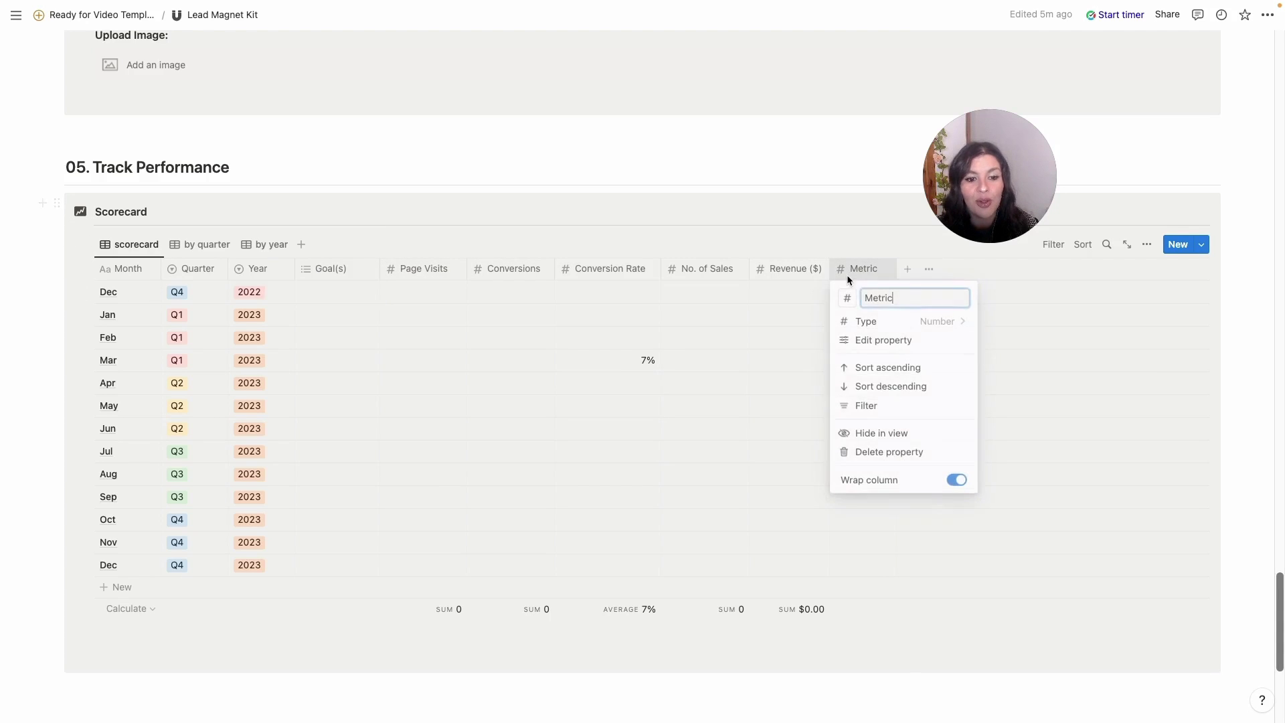
{"action": "left_click", "coordinate": [847, 299]}
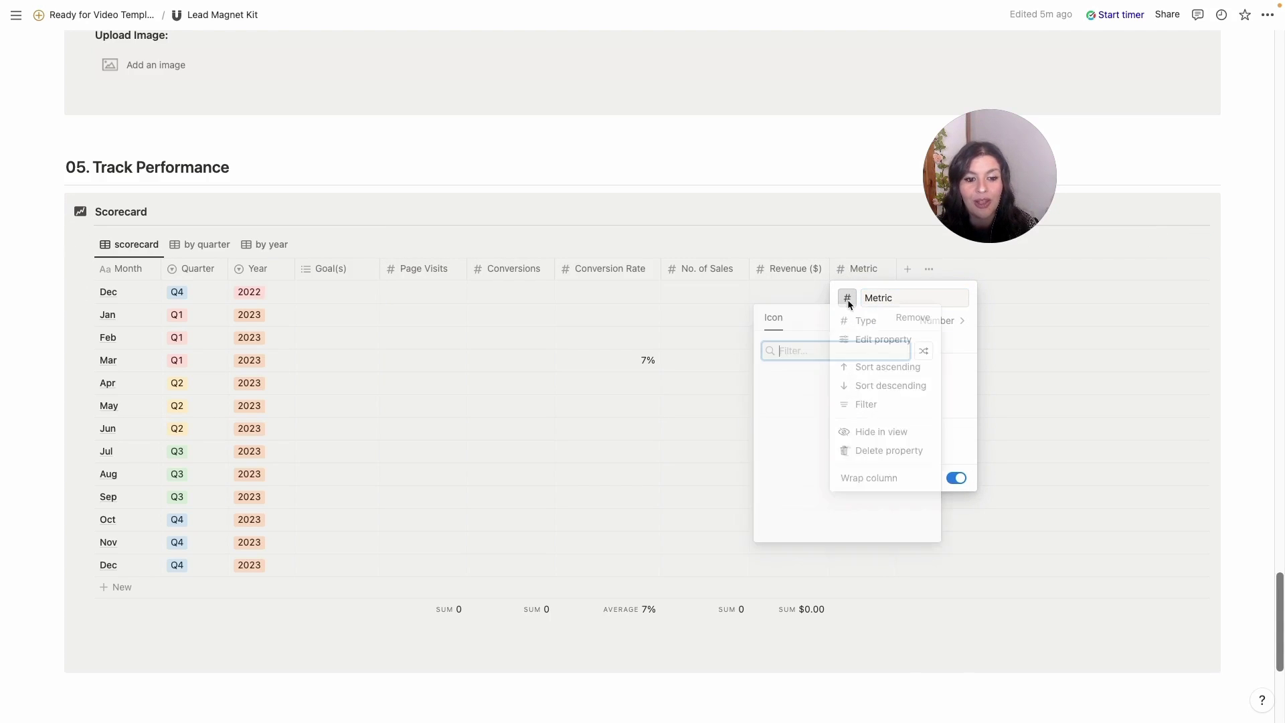
{"action": "left_click", "coordinate": [861, 249]}
{"action": "left_click", "coordinate": [936, 322]}
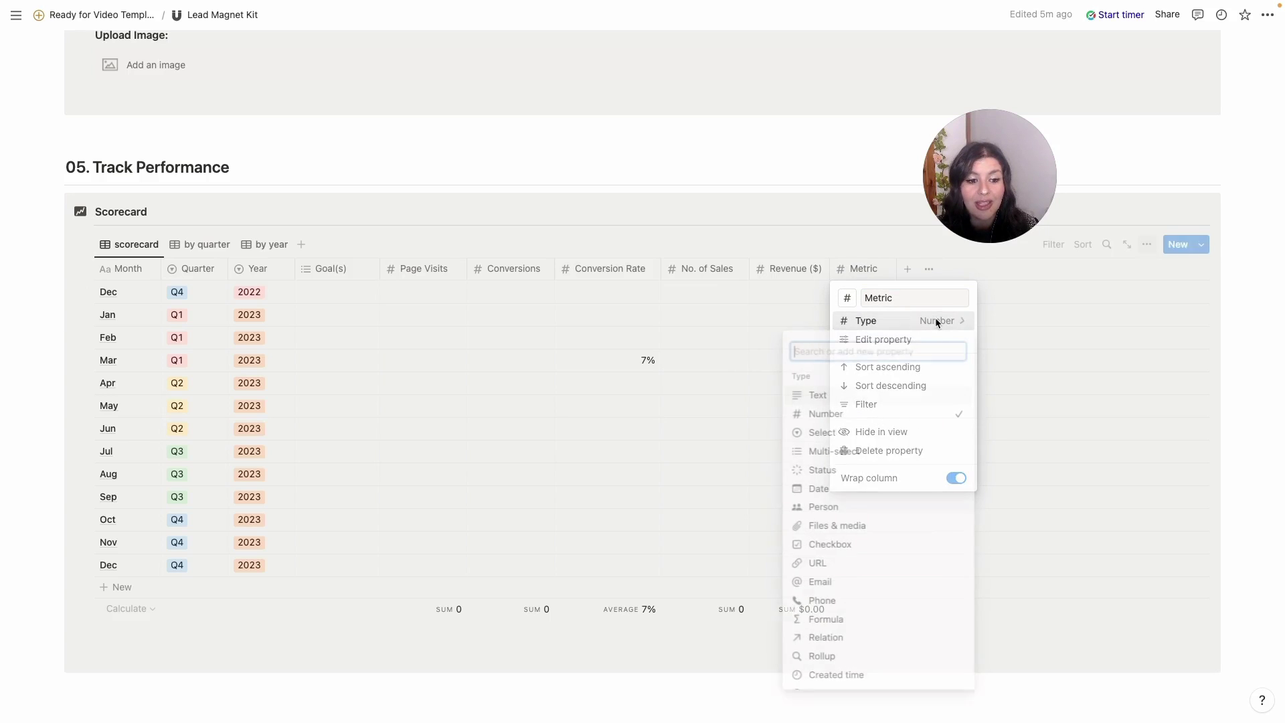
{"action": "left_click", "coordinate": [909, 327]}
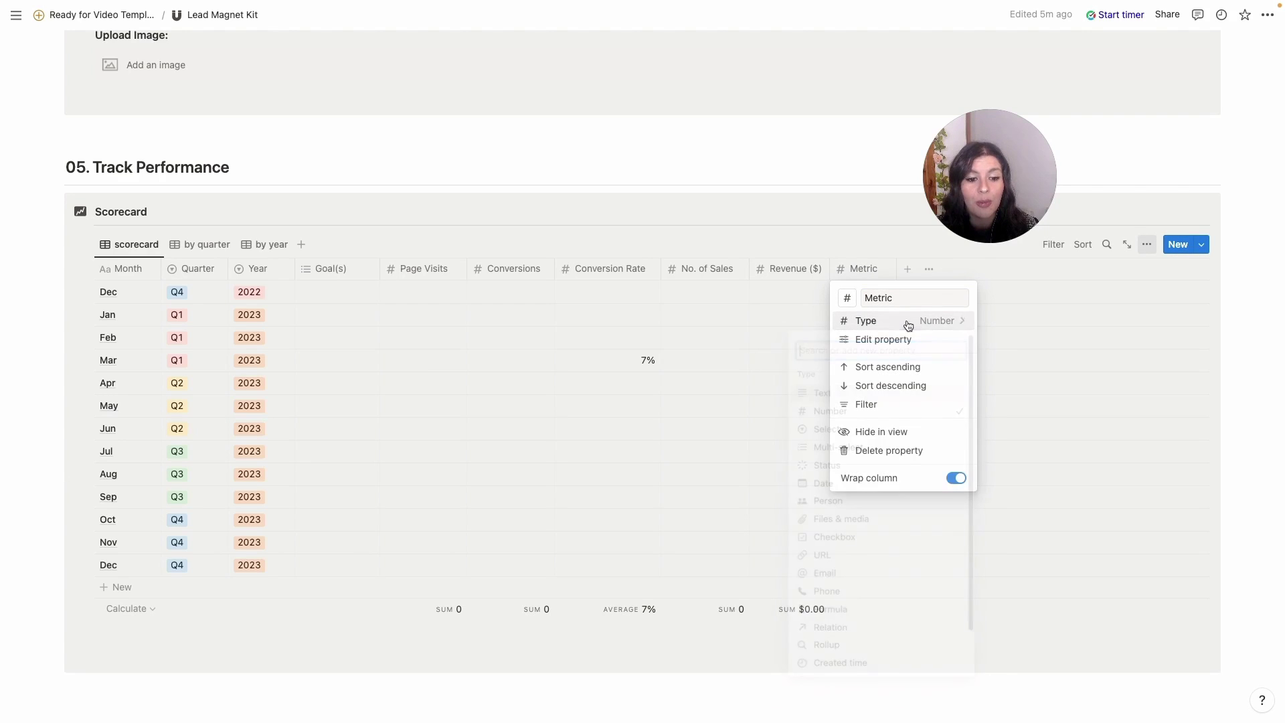
{"action": "left_click", "coordinate": [893, 341]}
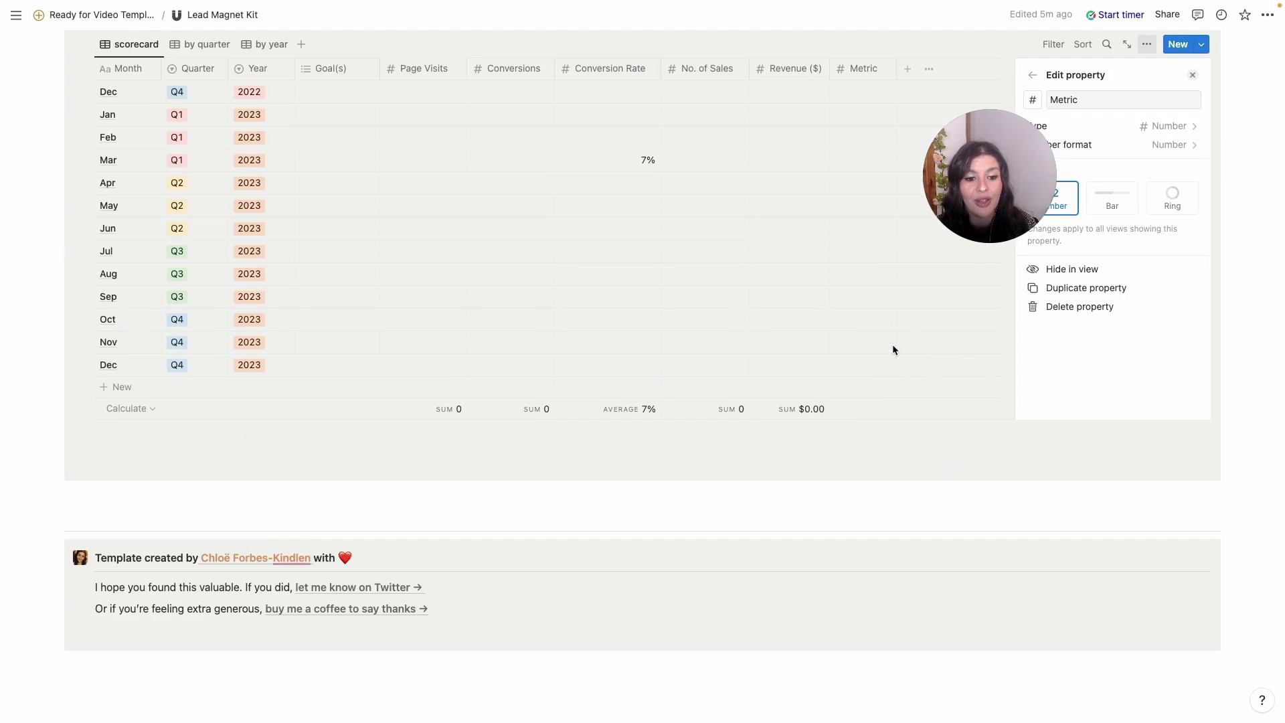
{"action": "left_click", "coordinate": [1176, 144]}
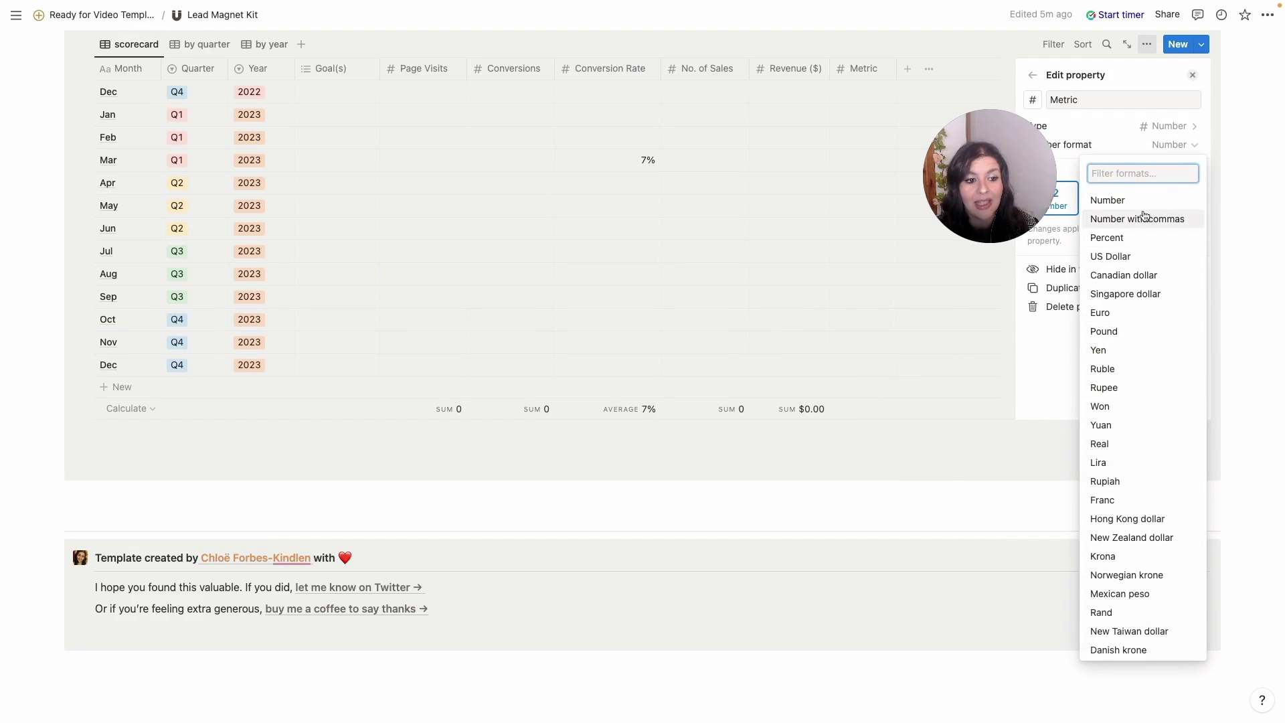
{"action": "left_click", "coordinate": [892, 423]}
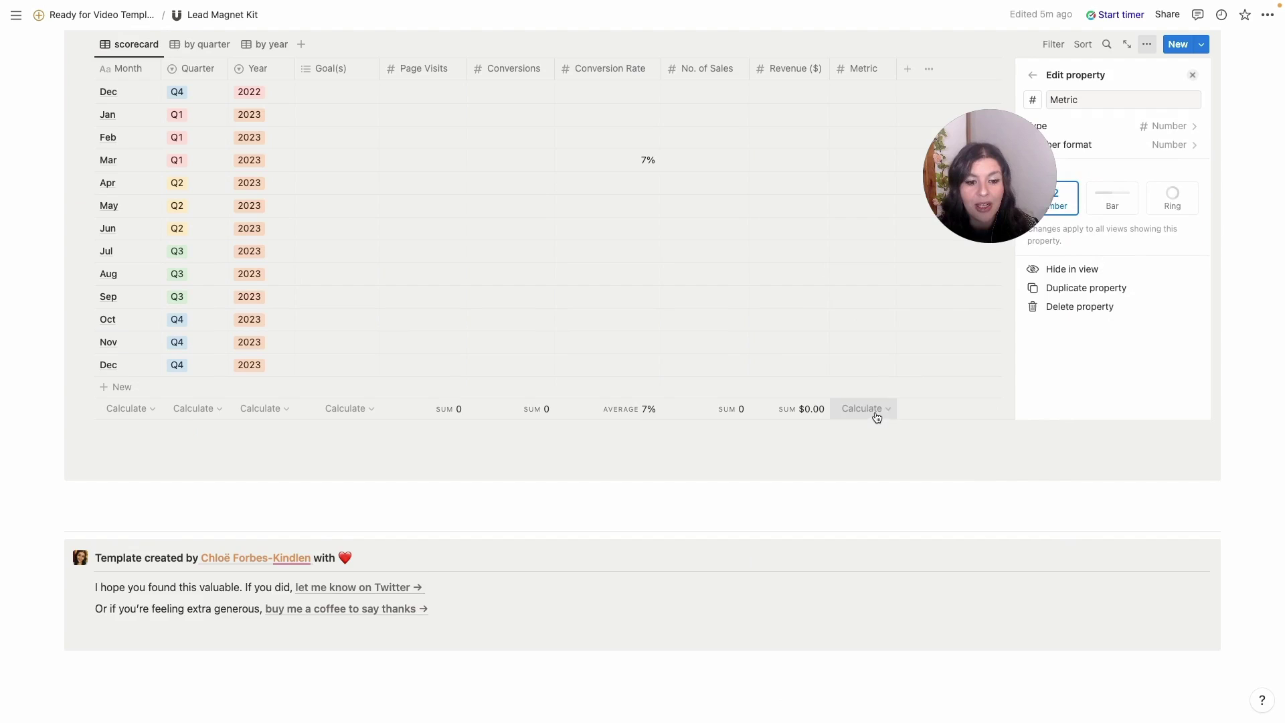
{"action": "left_click", "coordinate": [881, 410]}
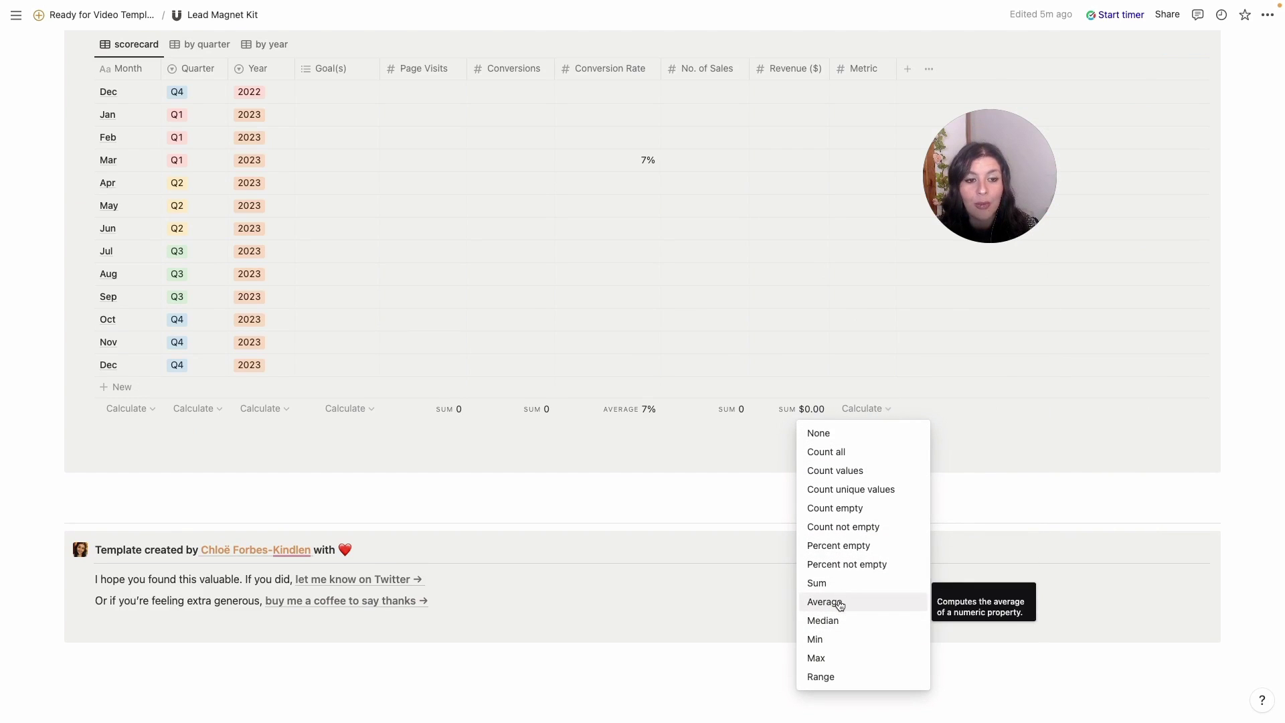
{"action": "left_click", "coordinate": [837, 289]}
Open and dismiss the Dec 2022 row menu, Metric settings and new-property panel, returning to the page top.
{"action": "scroll", "coordinate": [849, 186], "scroll_direction": "up", "scroll_amount": 3}
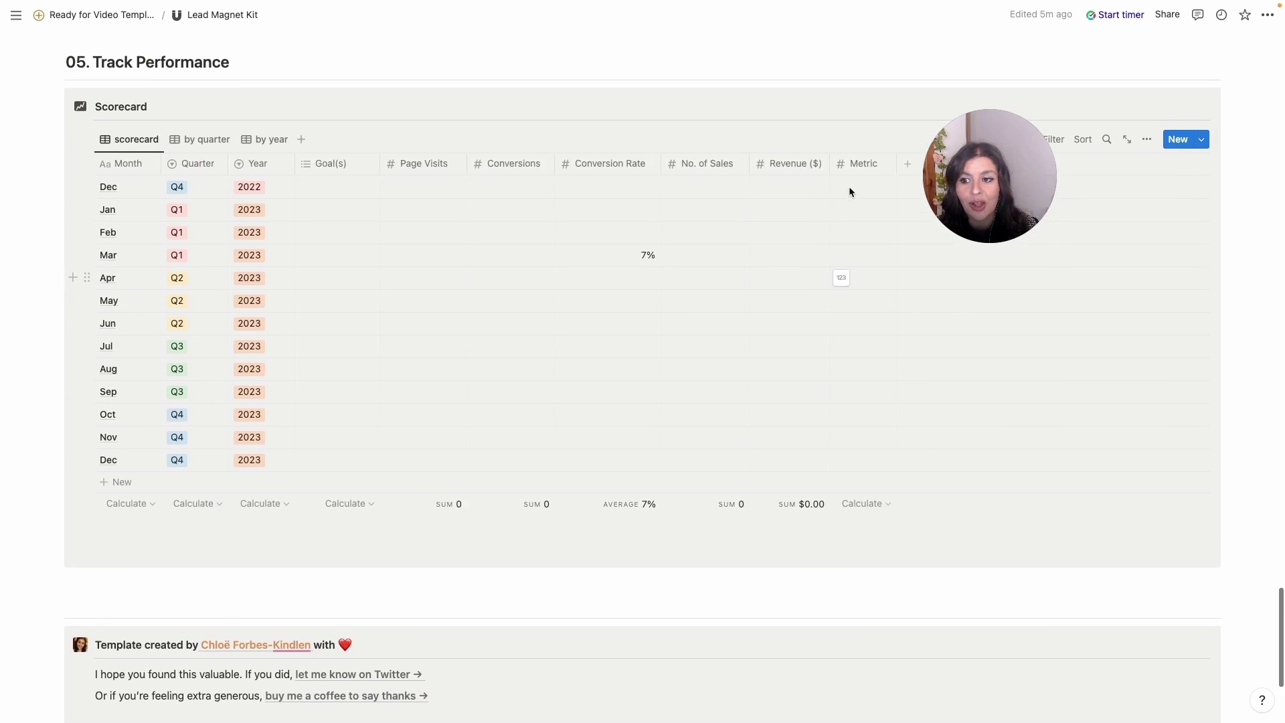
{"action": "left_click", "coordinate": [87, 186]}
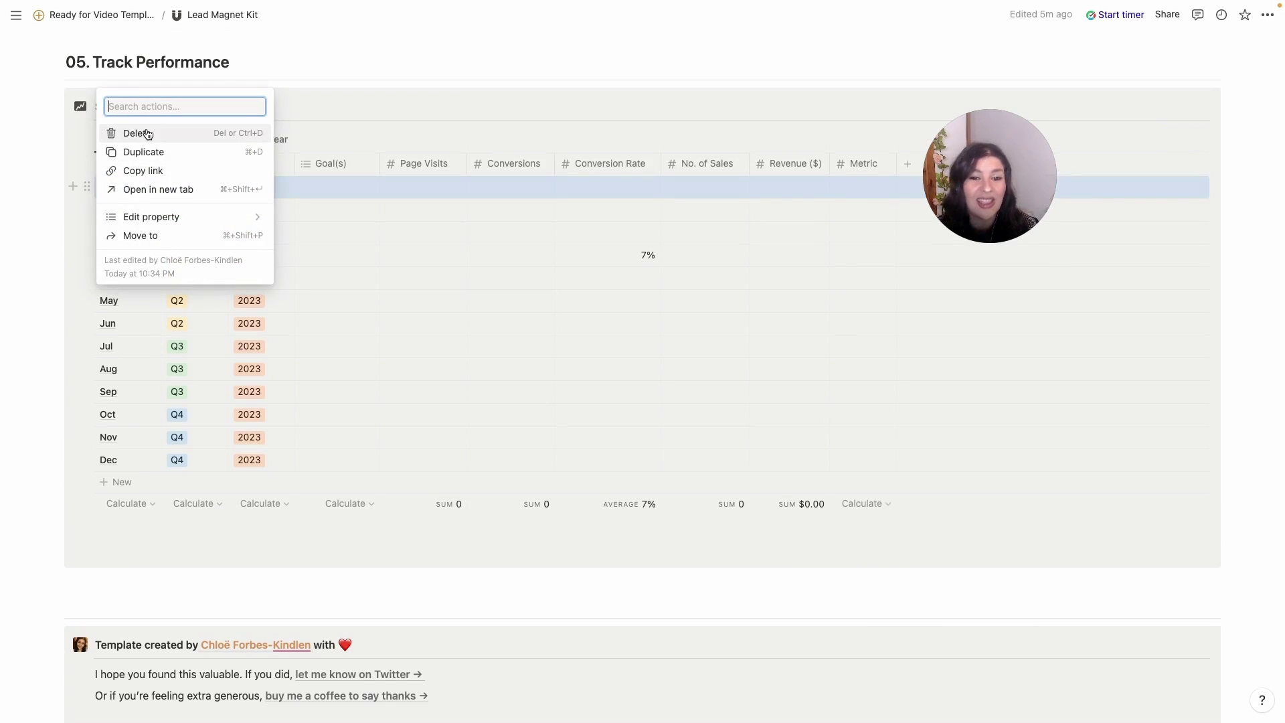
{"action": "left_click", "coordinate": [863, 163]}
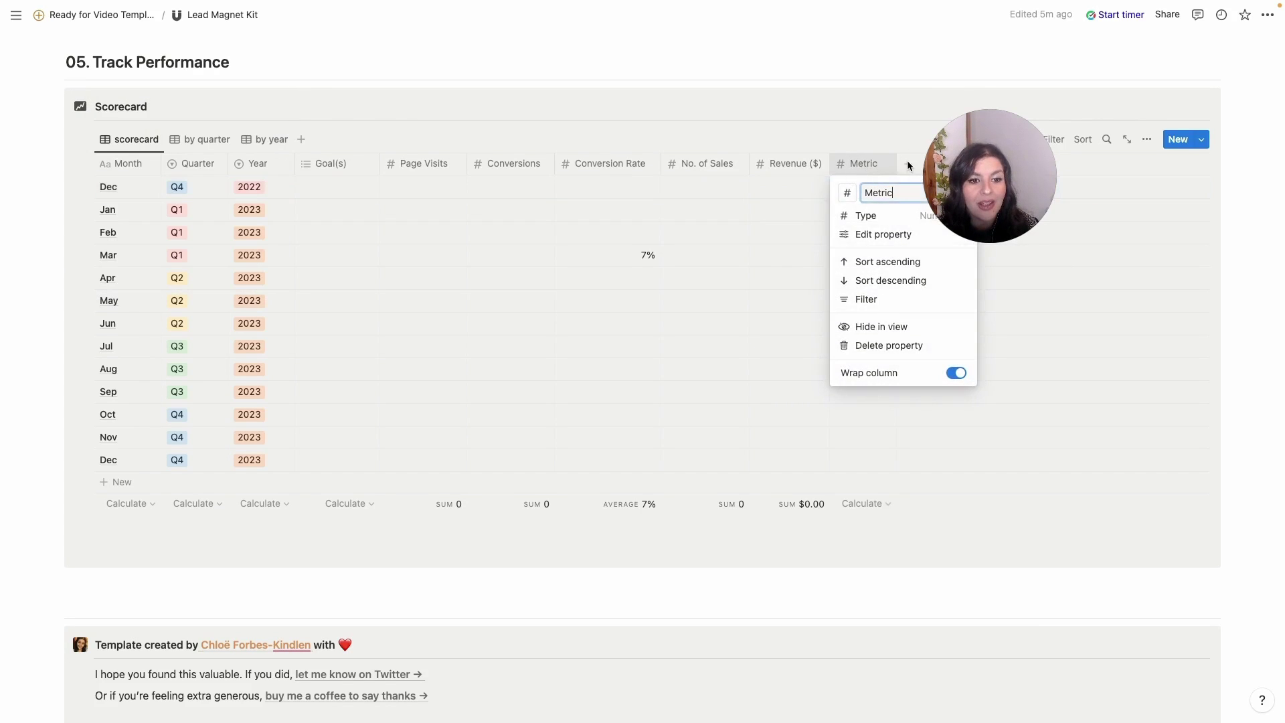
{"action": "left_click", "coordinate": [933, 178]}
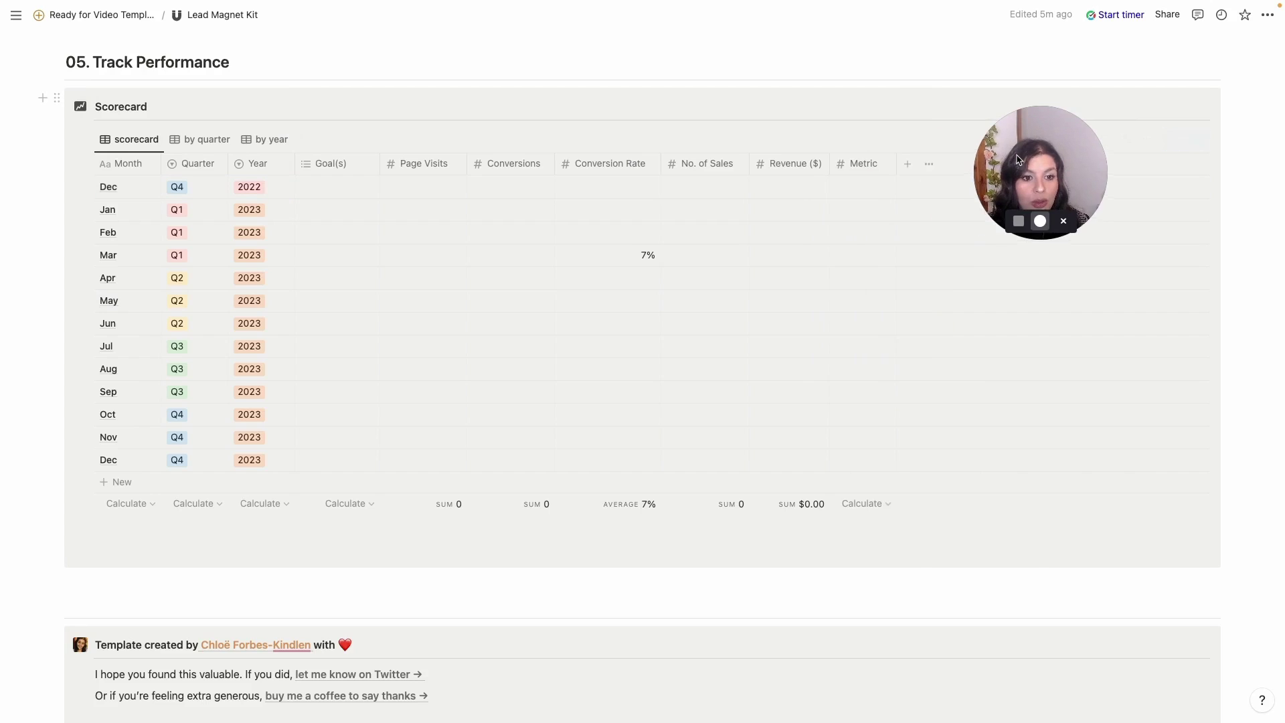
{"action": "left_click", "coordinate": [908, 165]}
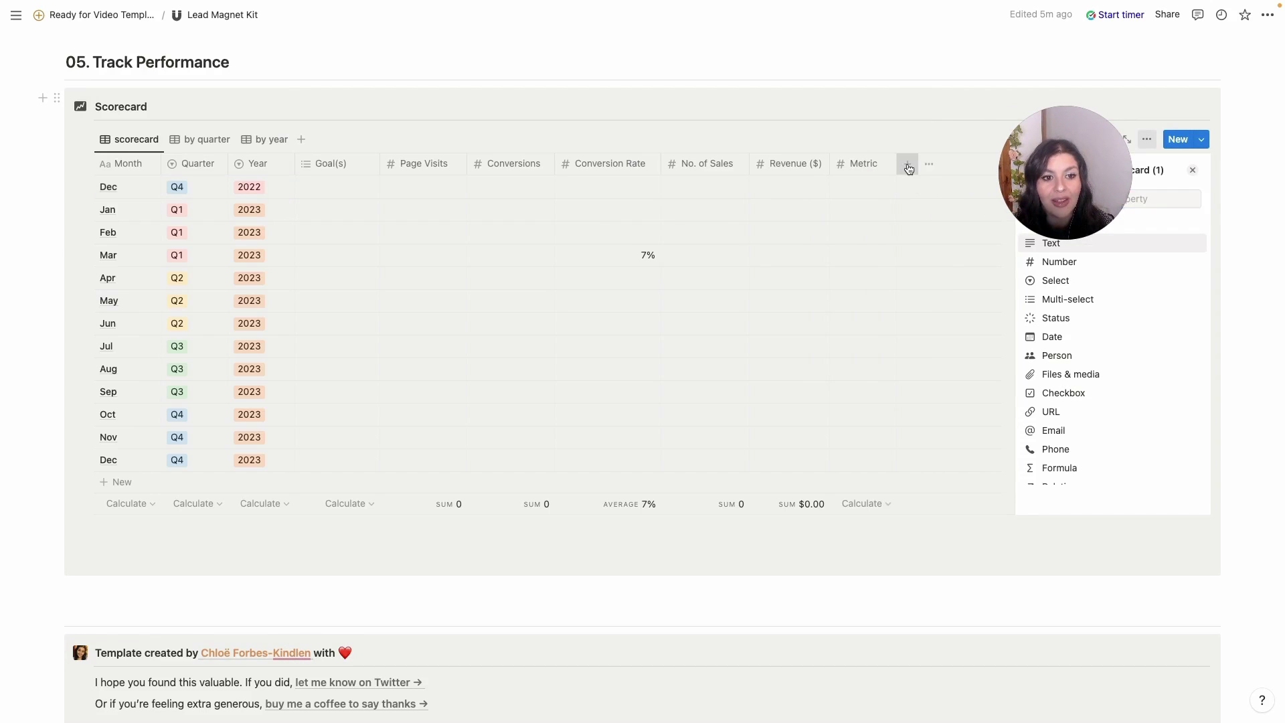
{"action": "key", "text": "Escape"}
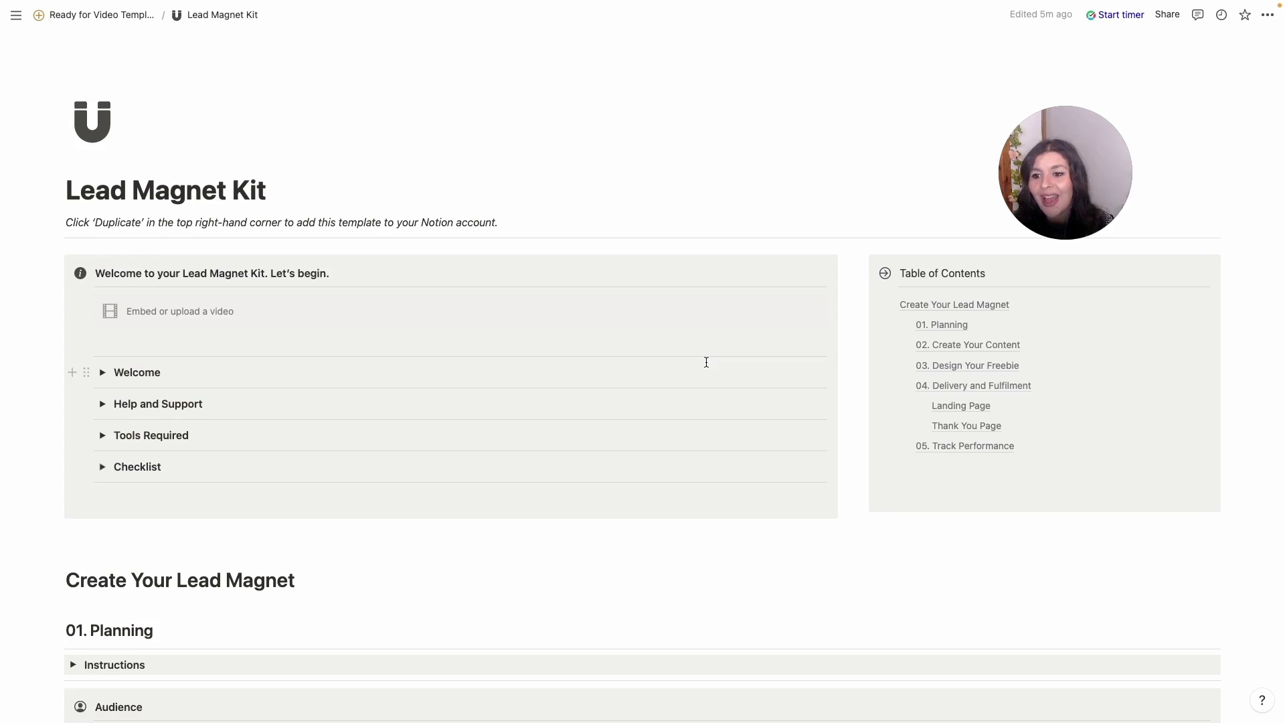
{"action": "scroll", "coordinate": [706, 362], "scroll_direction": "down", "scroll_amount": 15}
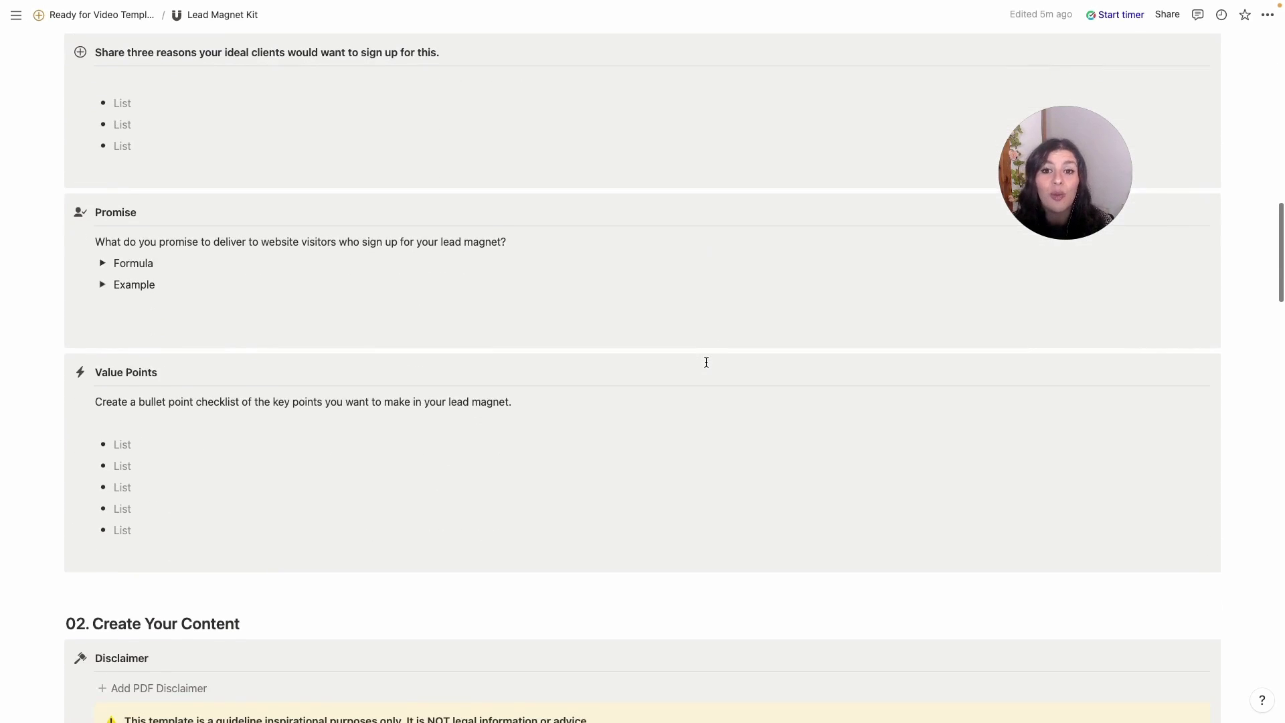
{"action": "scroll", "coordinate": [706, 362], "scroll_direction": "down", "scroll_amount": 1}
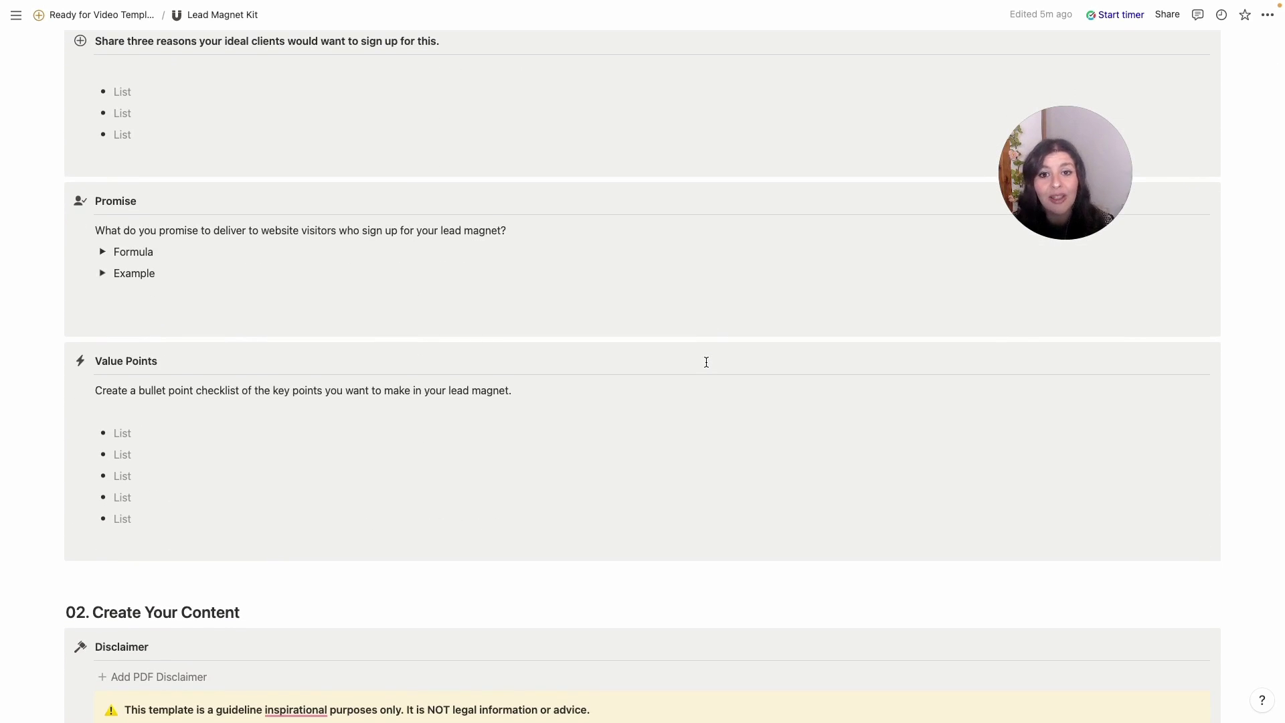
{"action": "scroll", "coordinate": [706, 362], "scroll_direction": "down", "scroll_amount": 1}
{"action": "scroll", "coordinate": [706, 362], "scroll_direction": "down", "scroll_amount": 10}
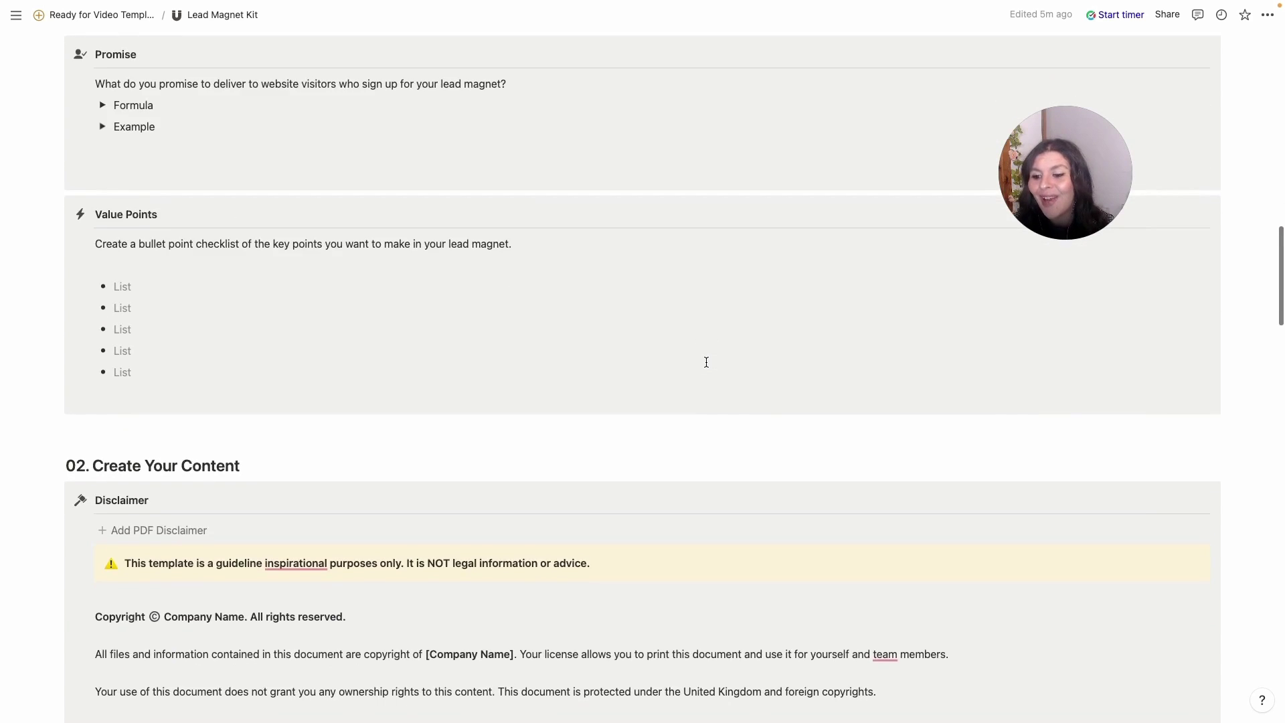
{"action": "scroll", "coordinate": [705, 362], "scroll_direction": "down", "scroll_amount": 5}
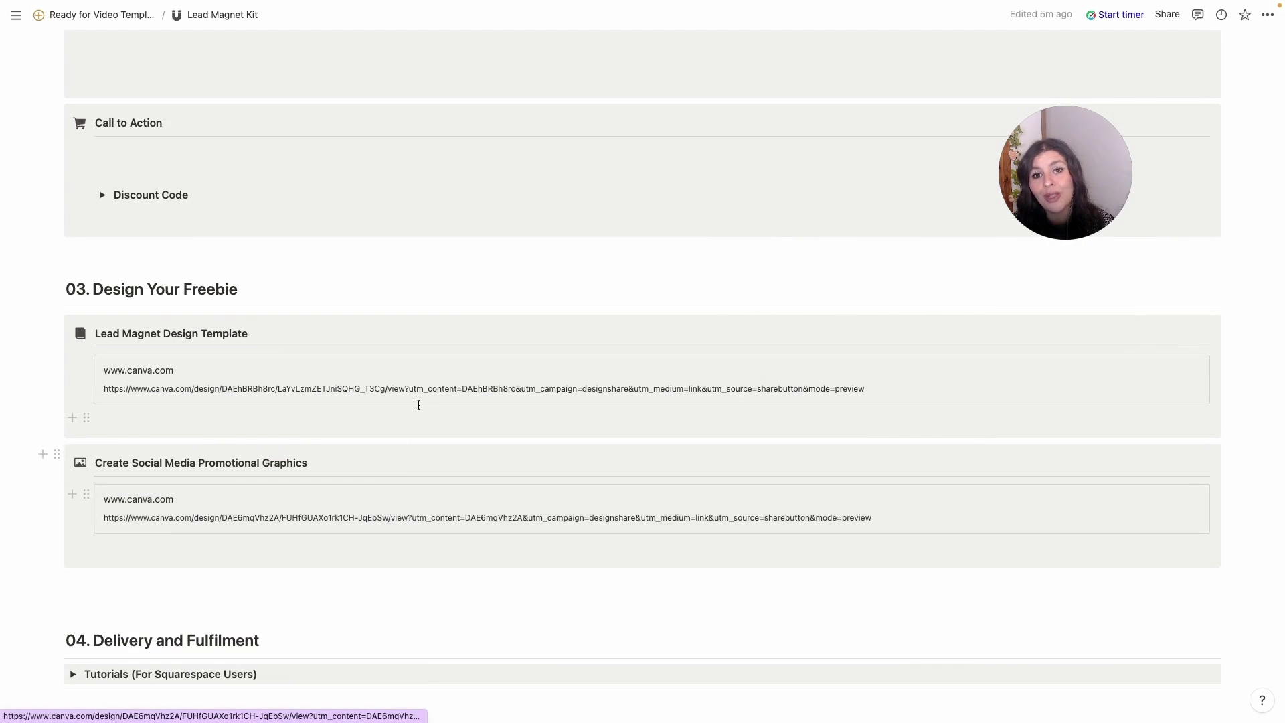
{"action": "scroll", "coordinate": [416, 403], "scroll_direction": "up", "scroll_amount": 15}
{"action": "scroll", "coordinate": [419, 404], "scroll_direction": "up", "scroll_amount": 20}
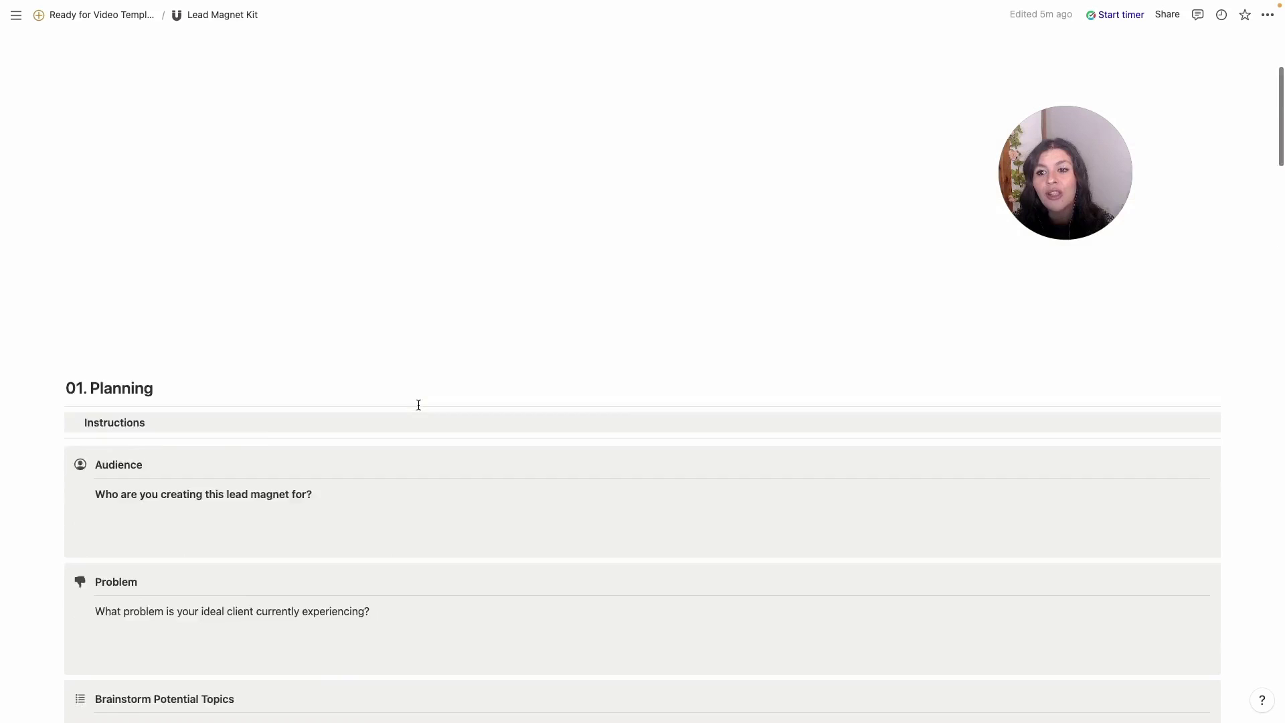